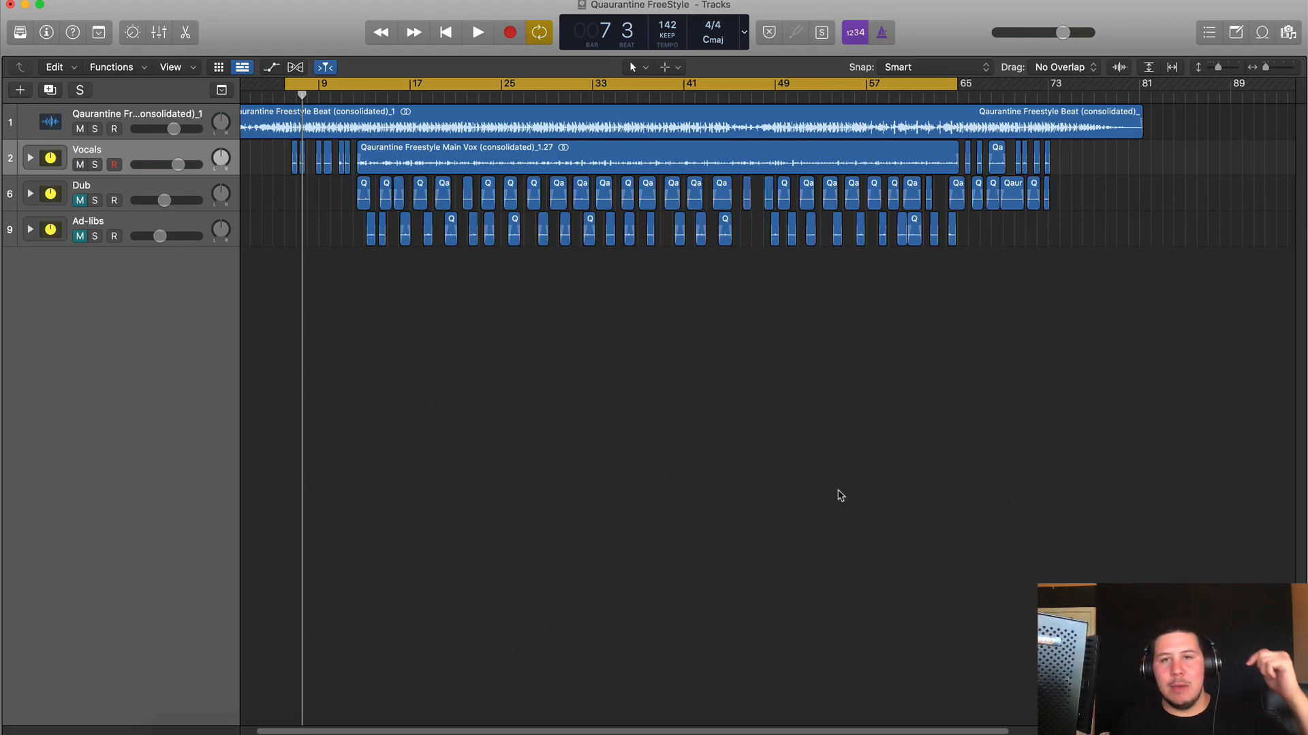
# - Scroll back to bar 1 and start playing the Quarantine Freestyle beat and vocals
pyautogui.hscroll(-3, 766, 489)
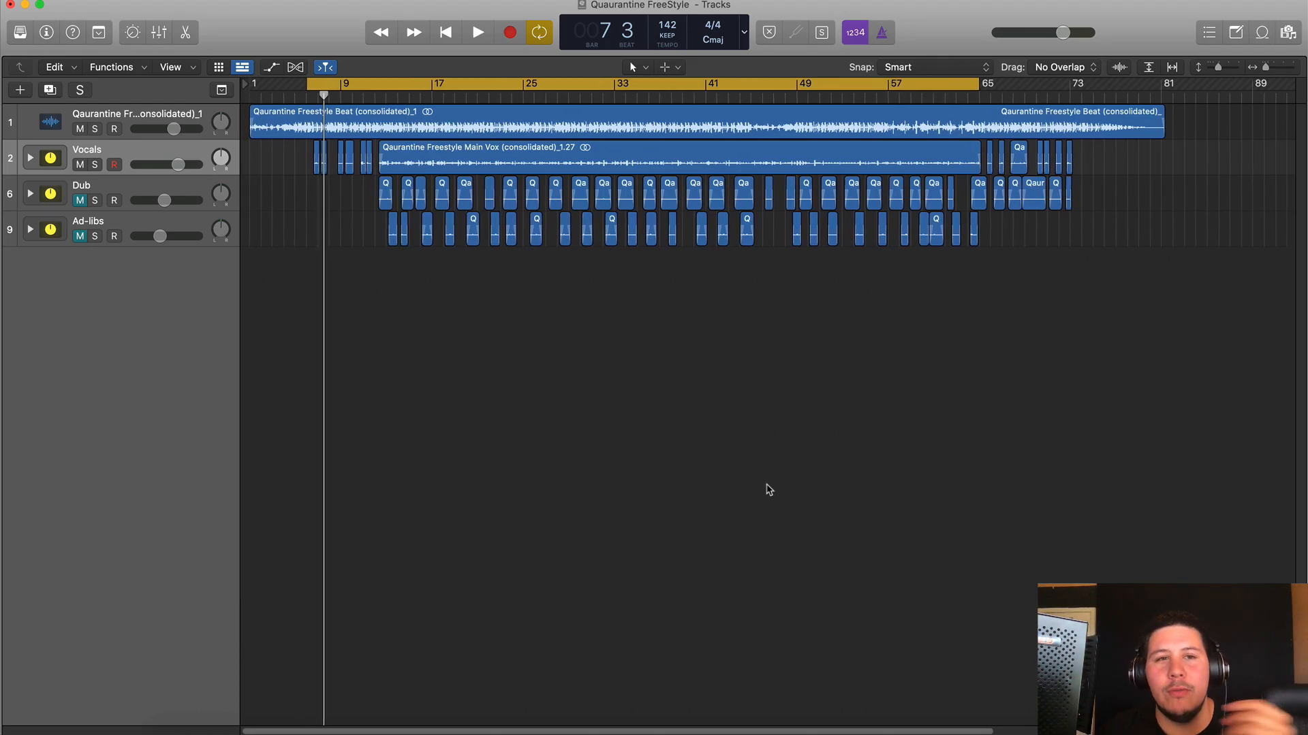
pyautogui.press('space')
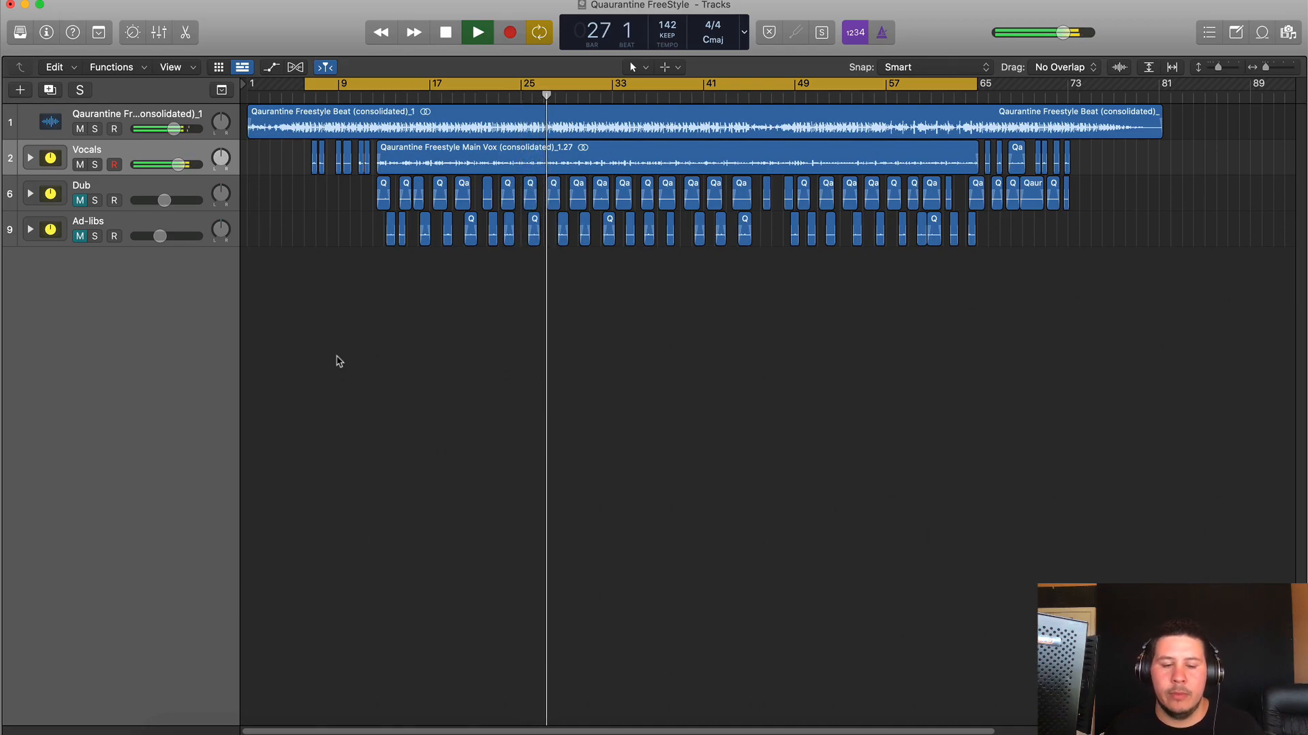
# - Switch Cycle mode off and stop playback around bar 33
pyautogui.press('c')
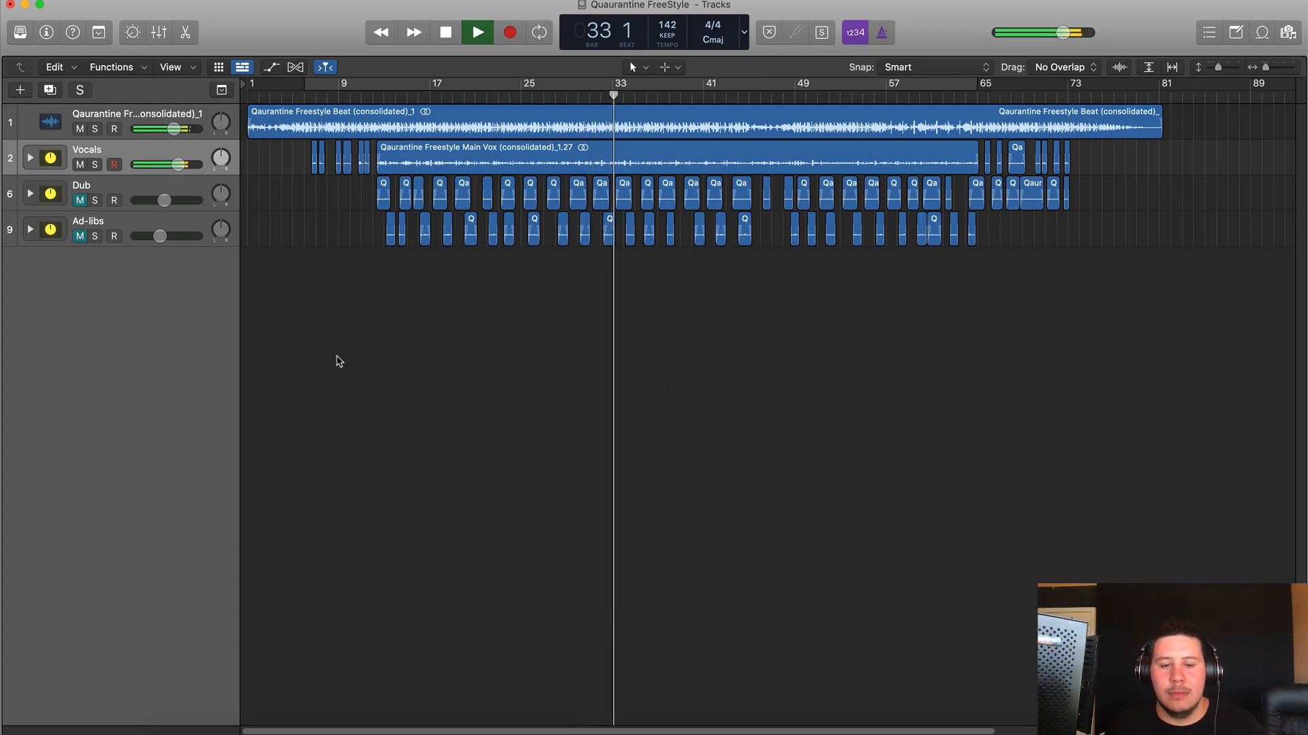
pyautogui.press('space')
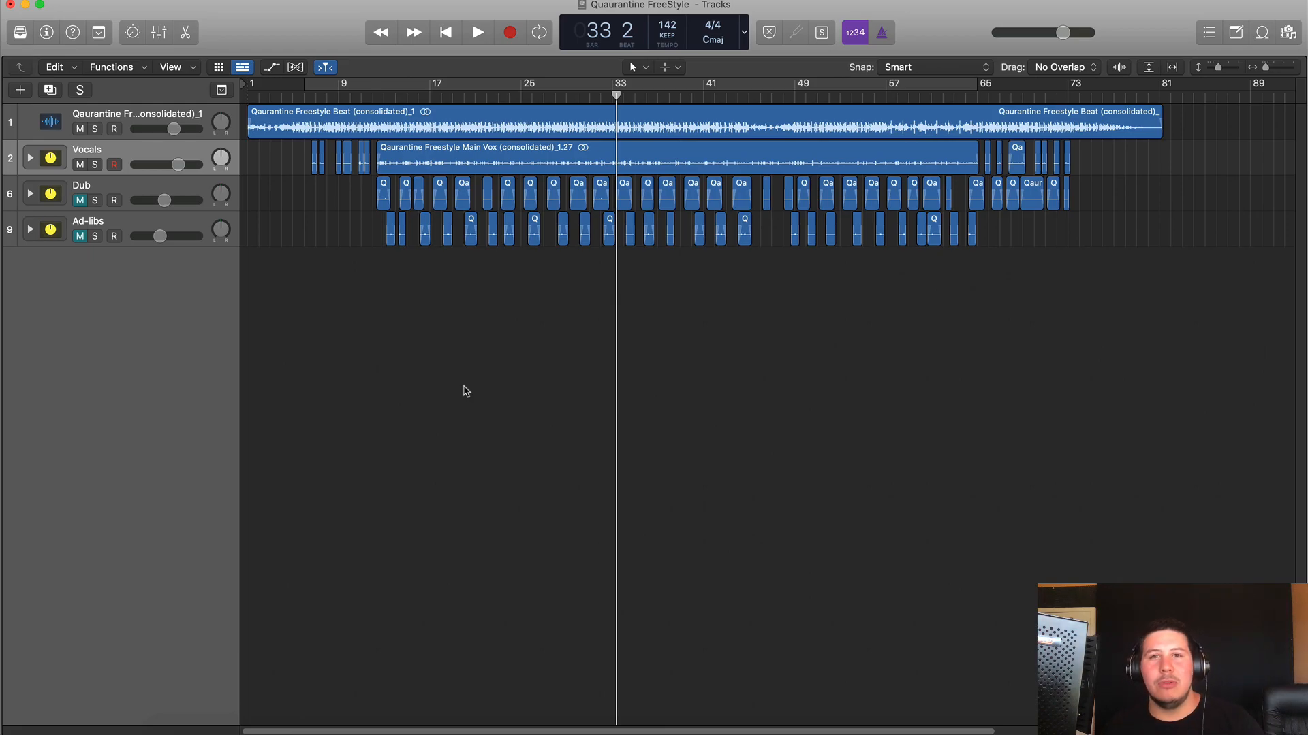
# - Show the Mixer below the tracks, with each channel's inserts and send buses visible
pyautogui.press('x')
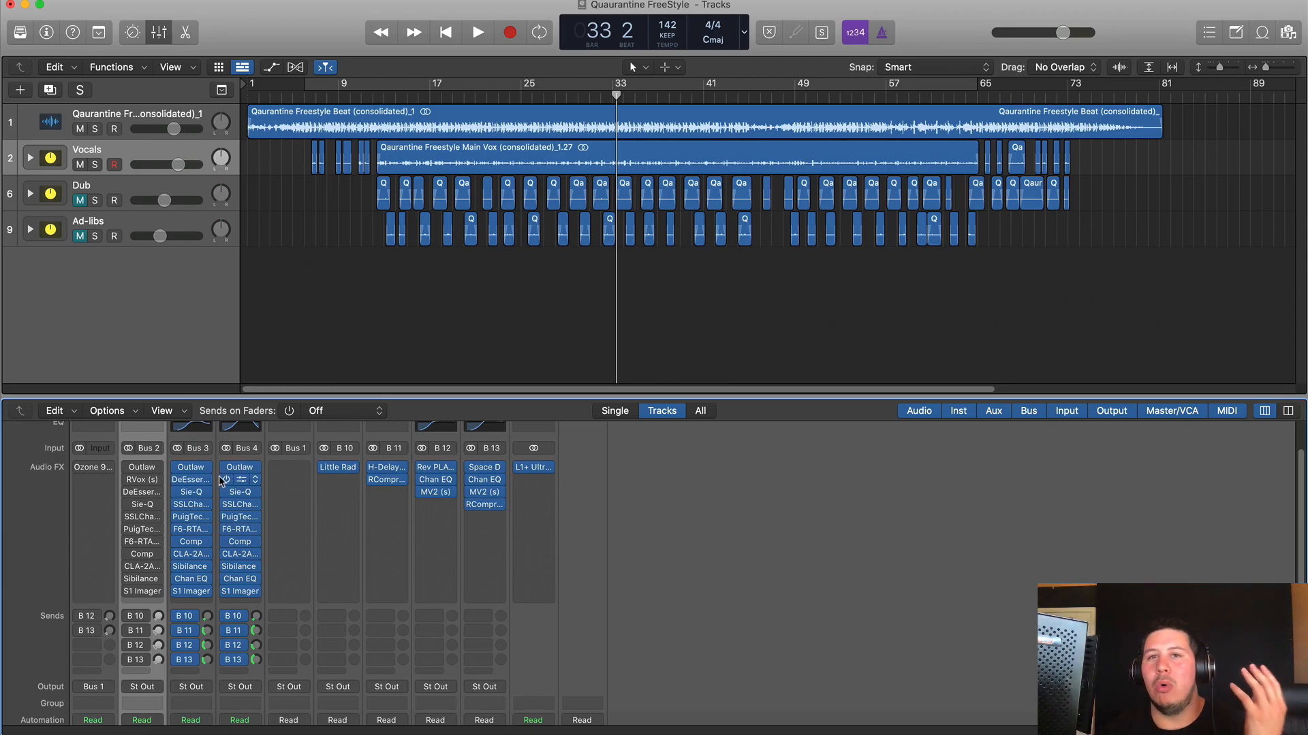
# - Open the Vocals' Outlaw plugin, cycle from bar 12, solo Vocals and start playback
pyautogui.click(30, 158)
pyautogui.click(274, 69)
pyautogui.click(274, 69)
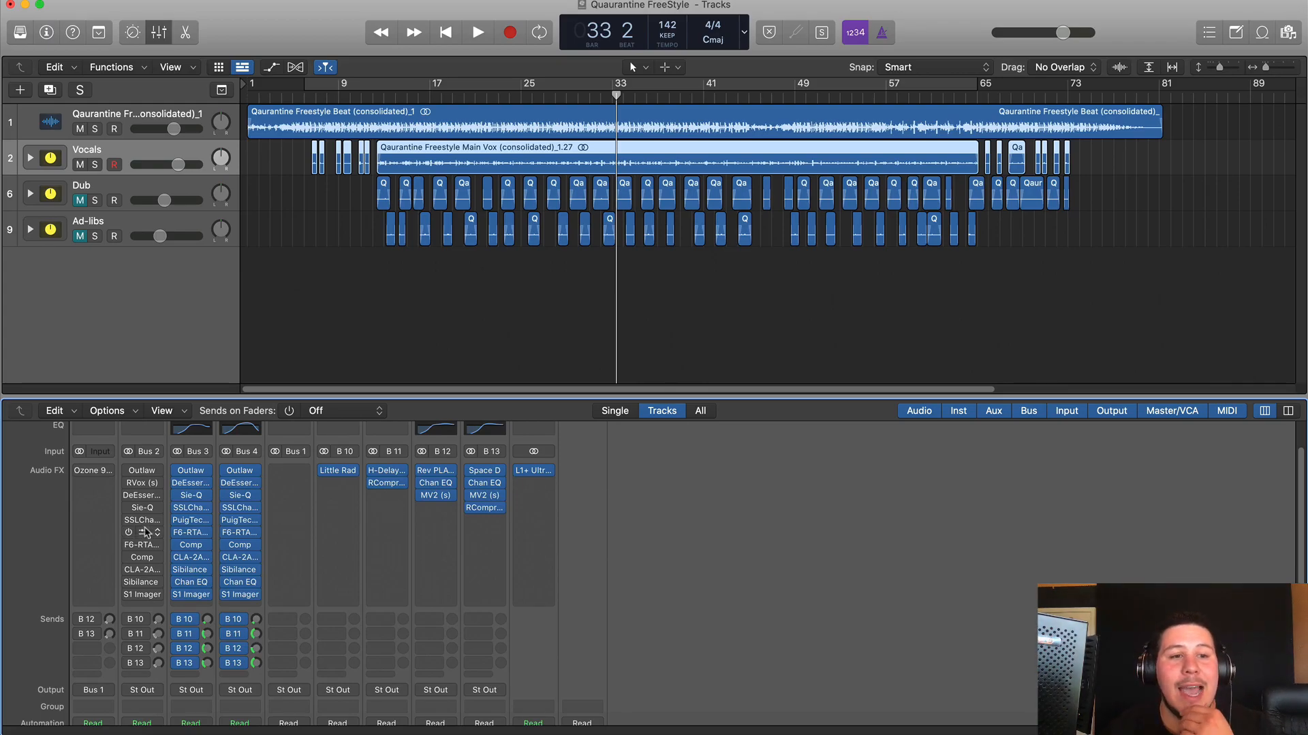
pyautogui.click(143, 472)
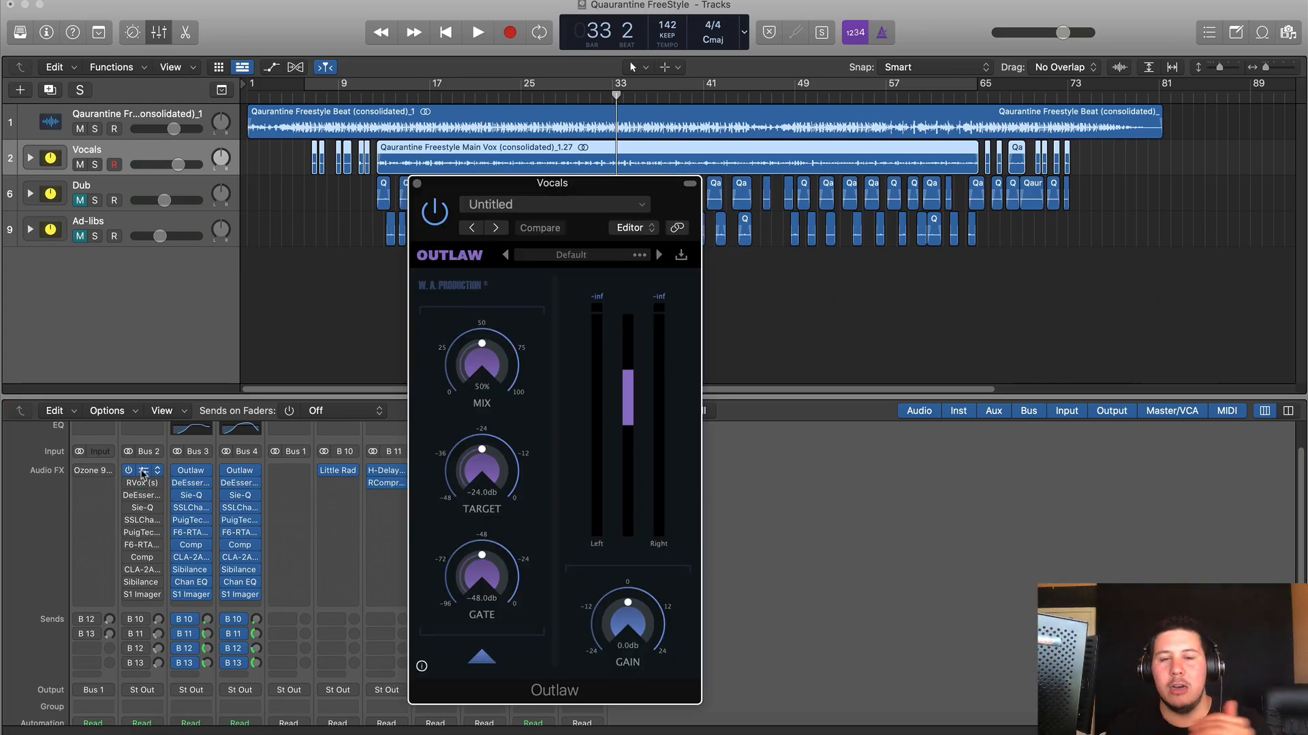
pyautogui.moveTo(374, 83); pyautogui.dragTo(986, 83)
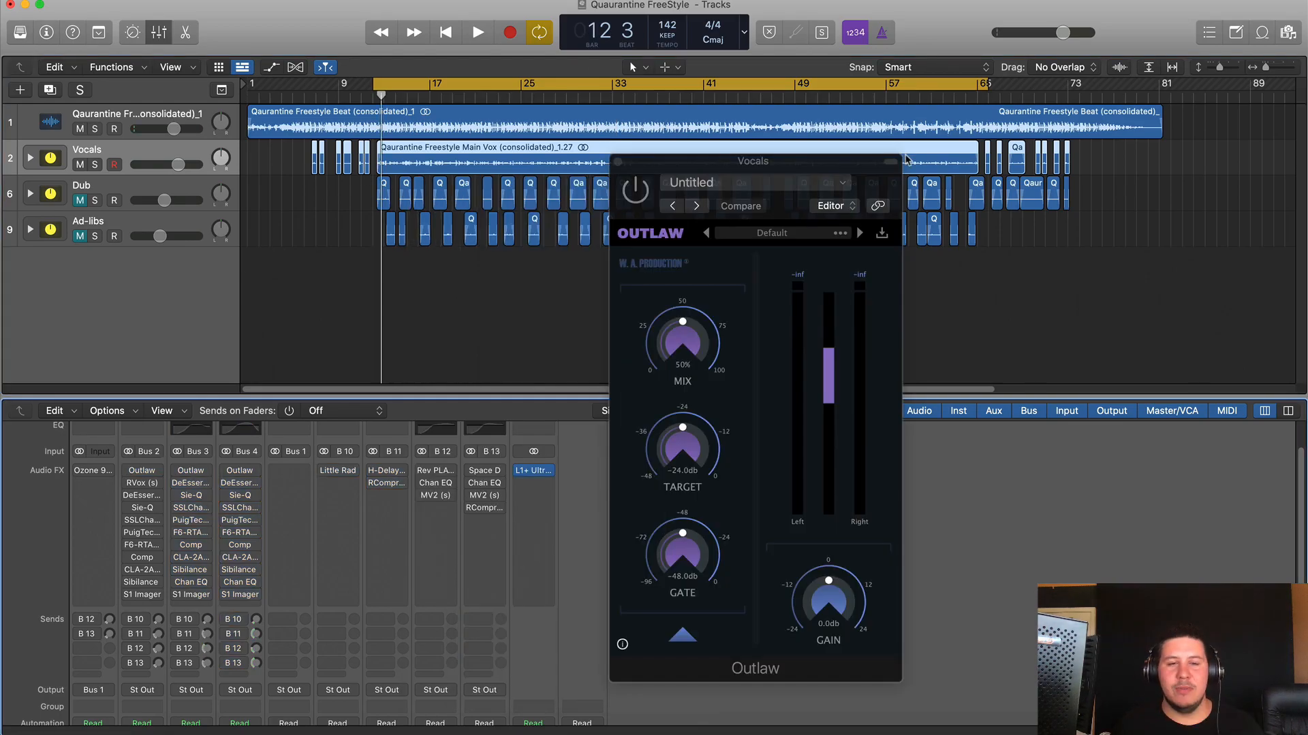
pyautogui.click(95, 164)
pyautogui.press('space')
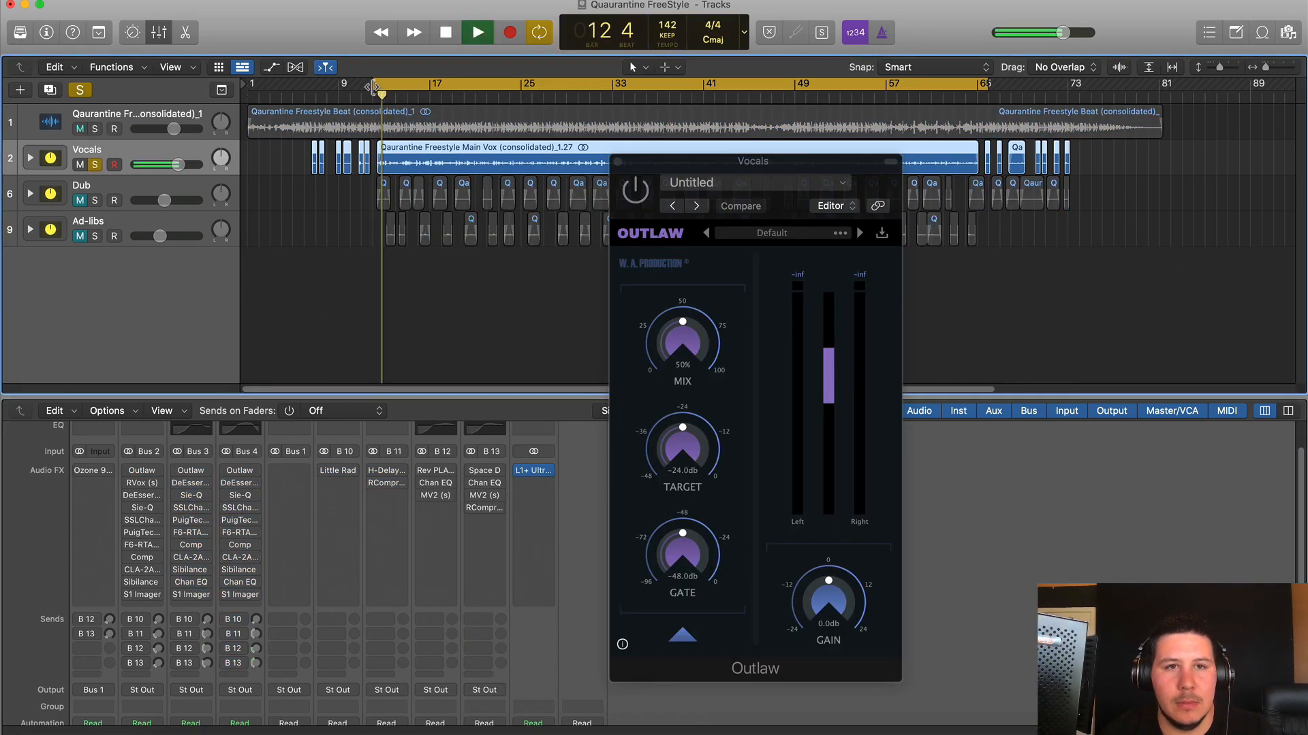
# - Switch Outlaw on (50% mix, −24 dB target, −48 dB gate), audition the loop, then close it
pyautogui.moveTo(644, 169); pyautogui.dragTo(557, 121)
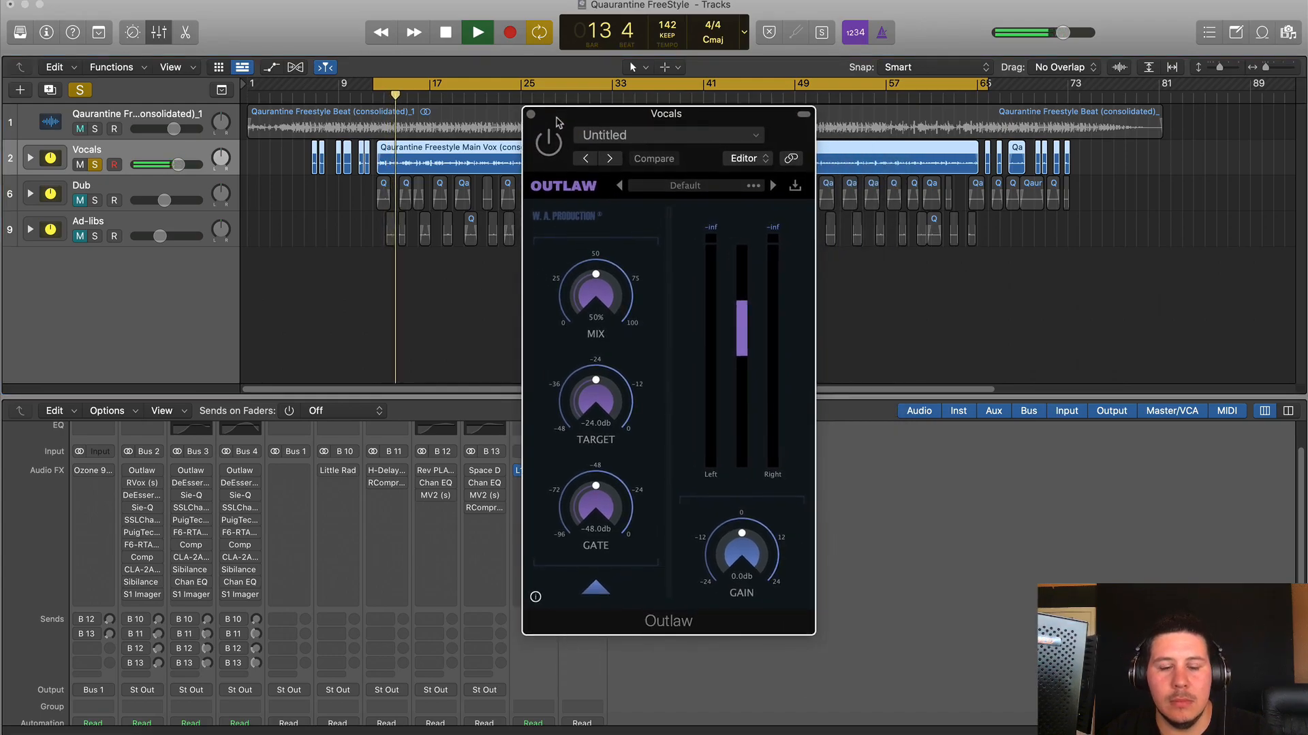
pyautogui.press('space')
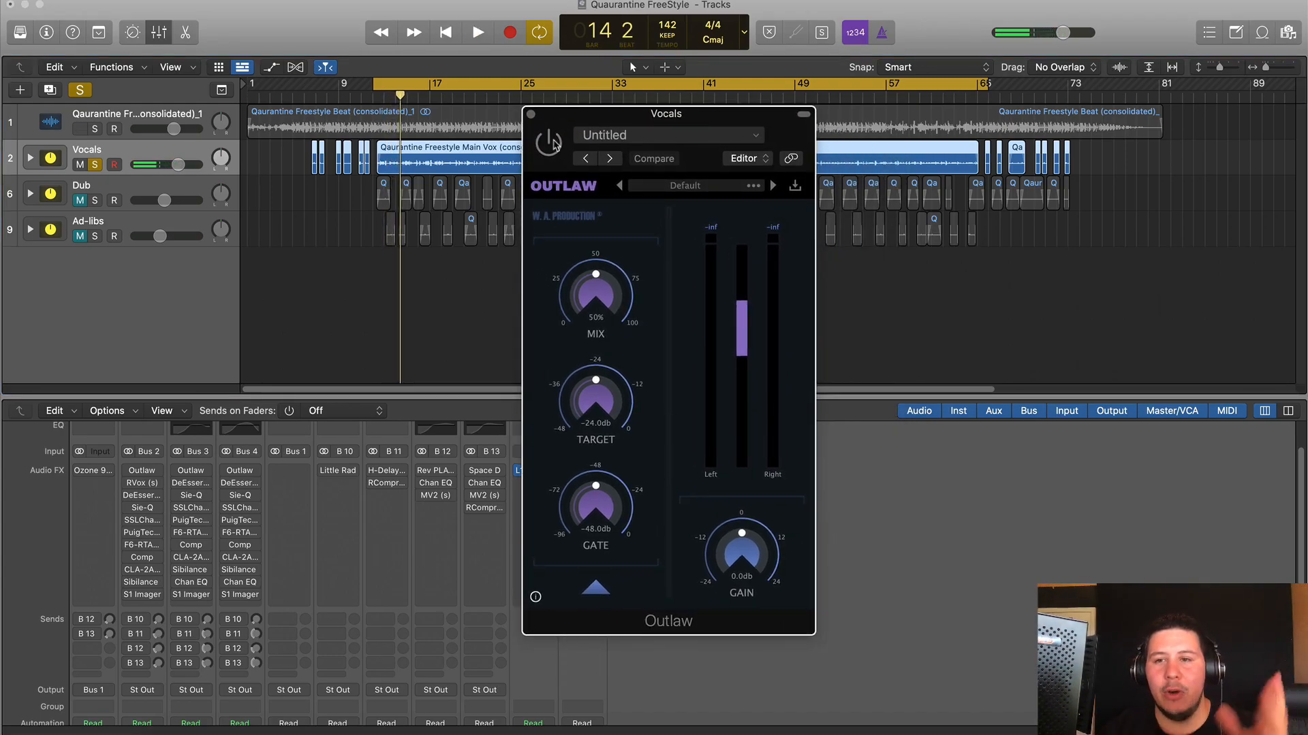
pyautogui.click(549, 142)
pyautogui.press('space')
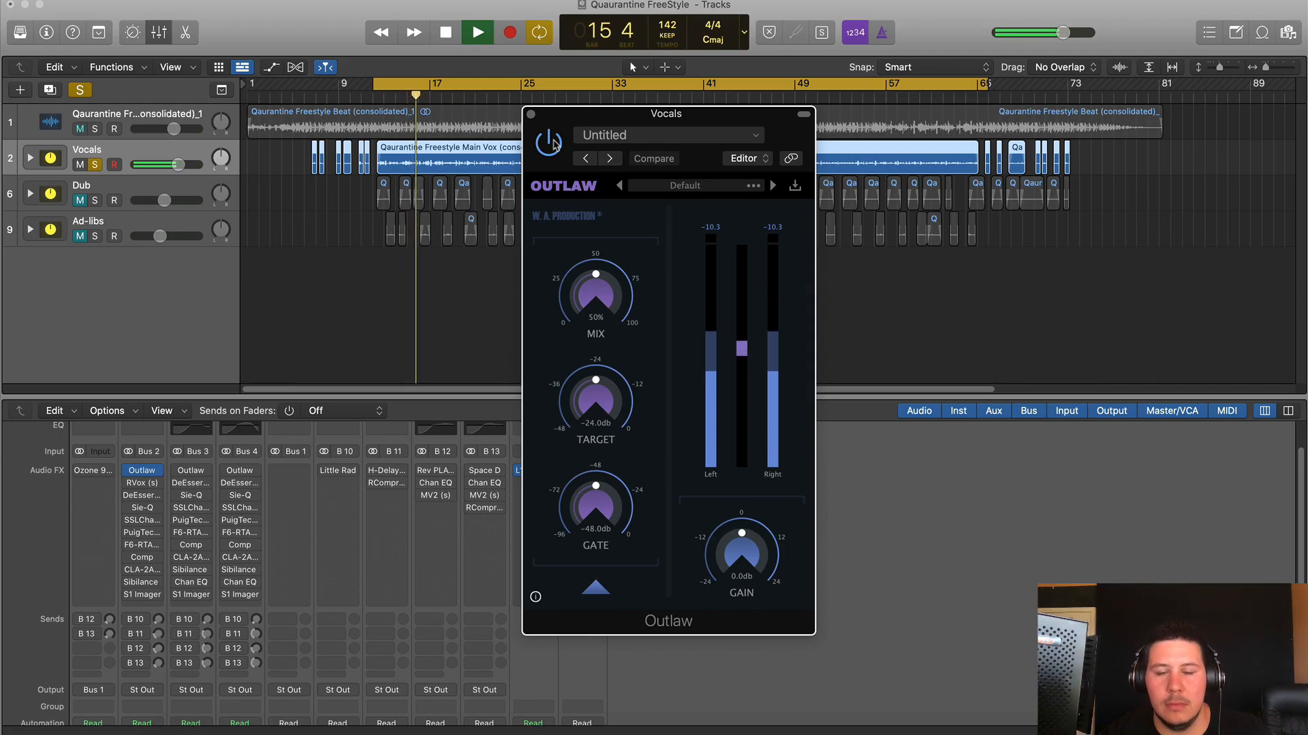
pyautogui.press('space')
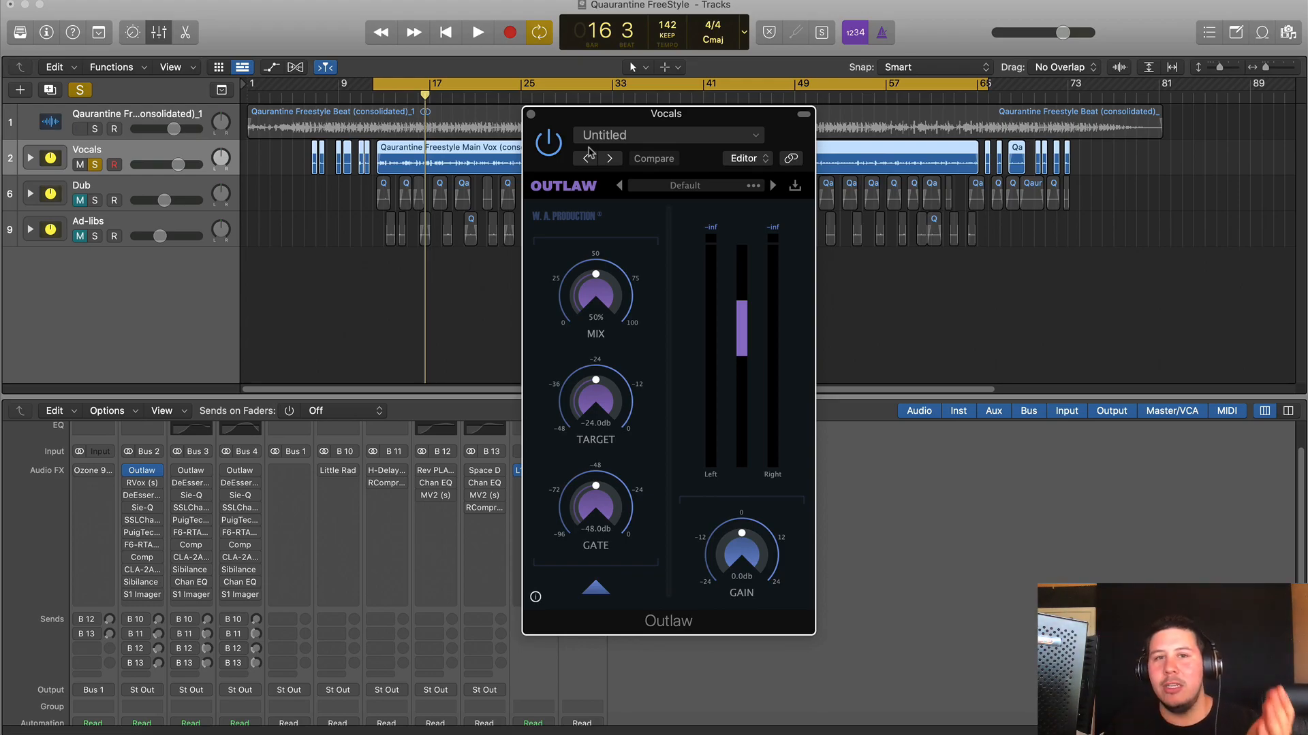
pyautogui.click(531, 115)
# - Switch on the Vocals' RVox insert and open the RVox and DeEsser plugin windows
pyautogui.click(432, 292)
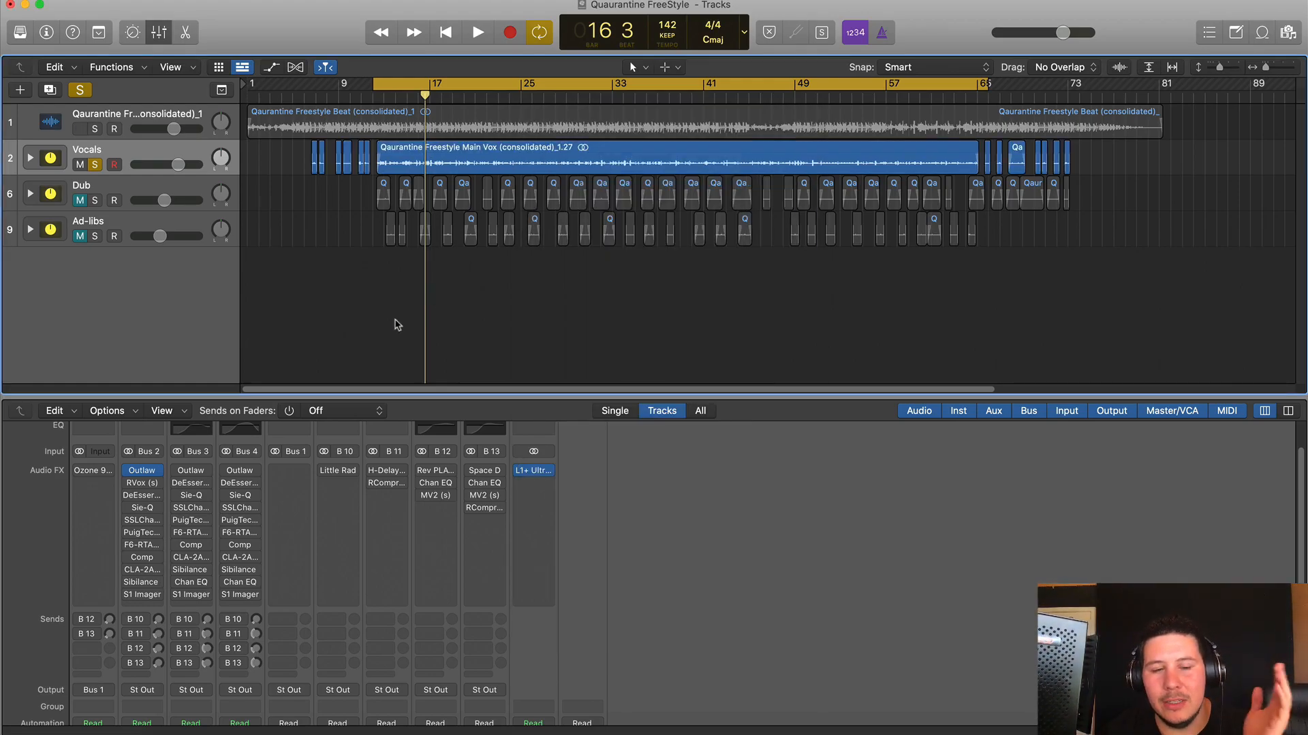
pyautogui.click(129, 483)
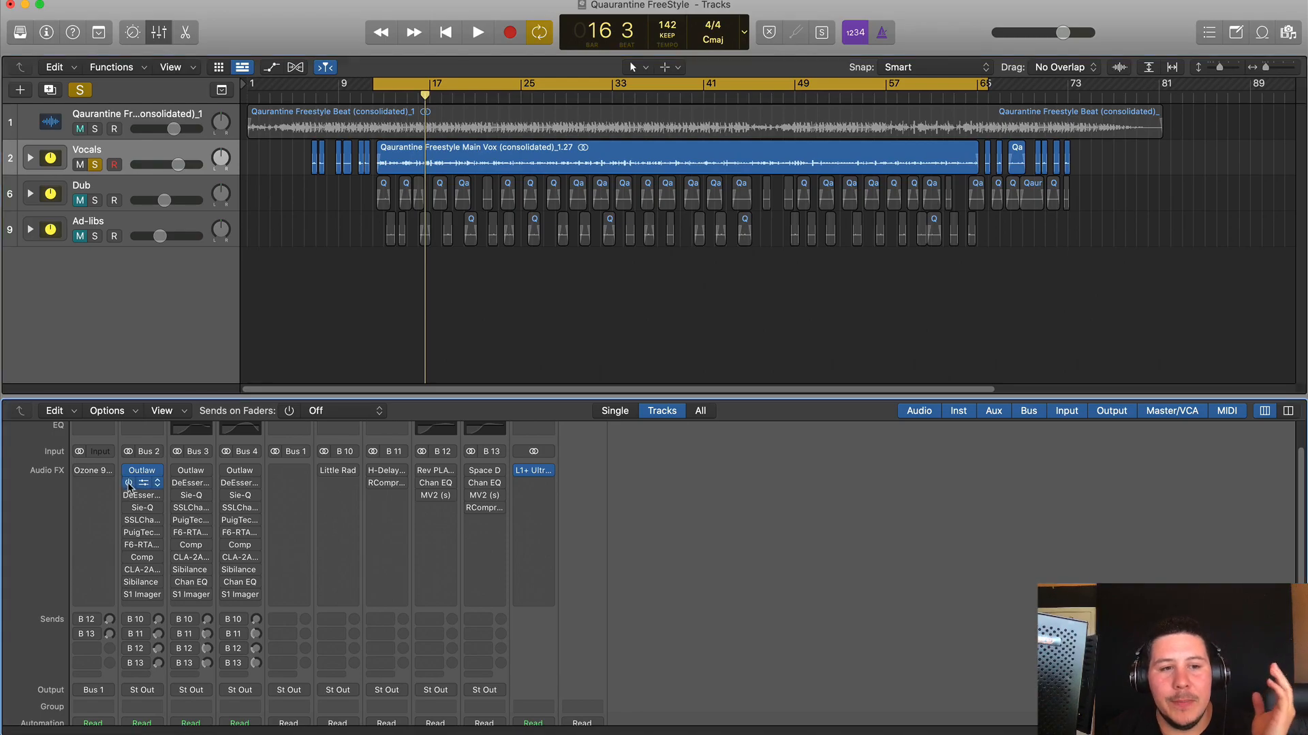
pyautogui.click(147, 485)
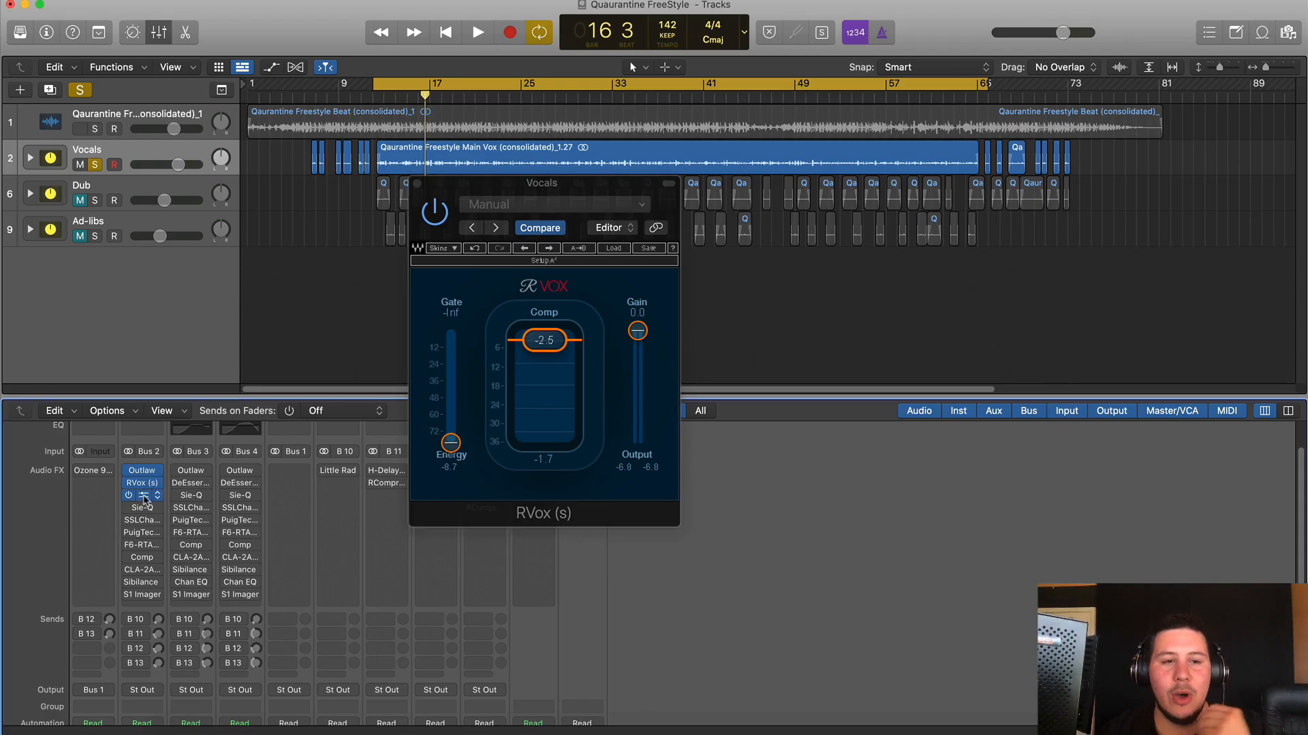
pyautogui.click(145, 499)
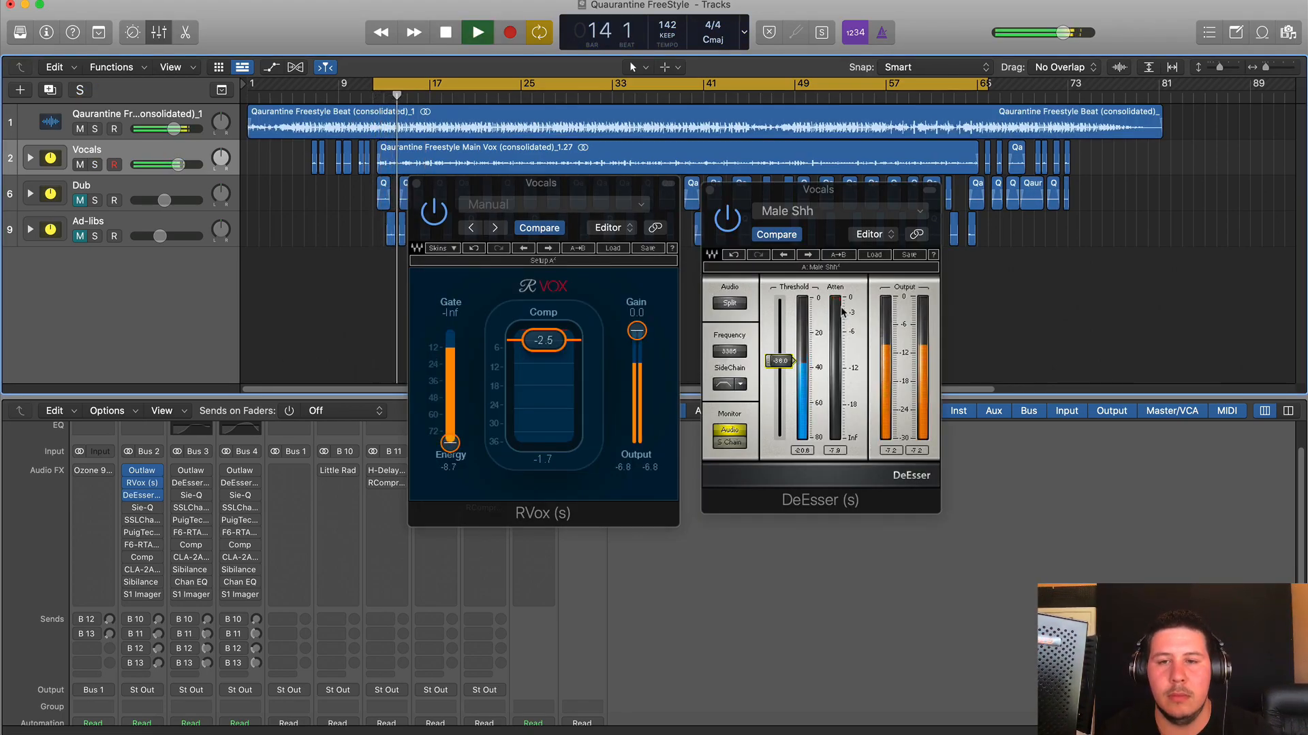
# - Stop playback and bring the RVox, then the DeEsser window, to the front
pyautogui.click(664, 212)
pyautogui.press('space')
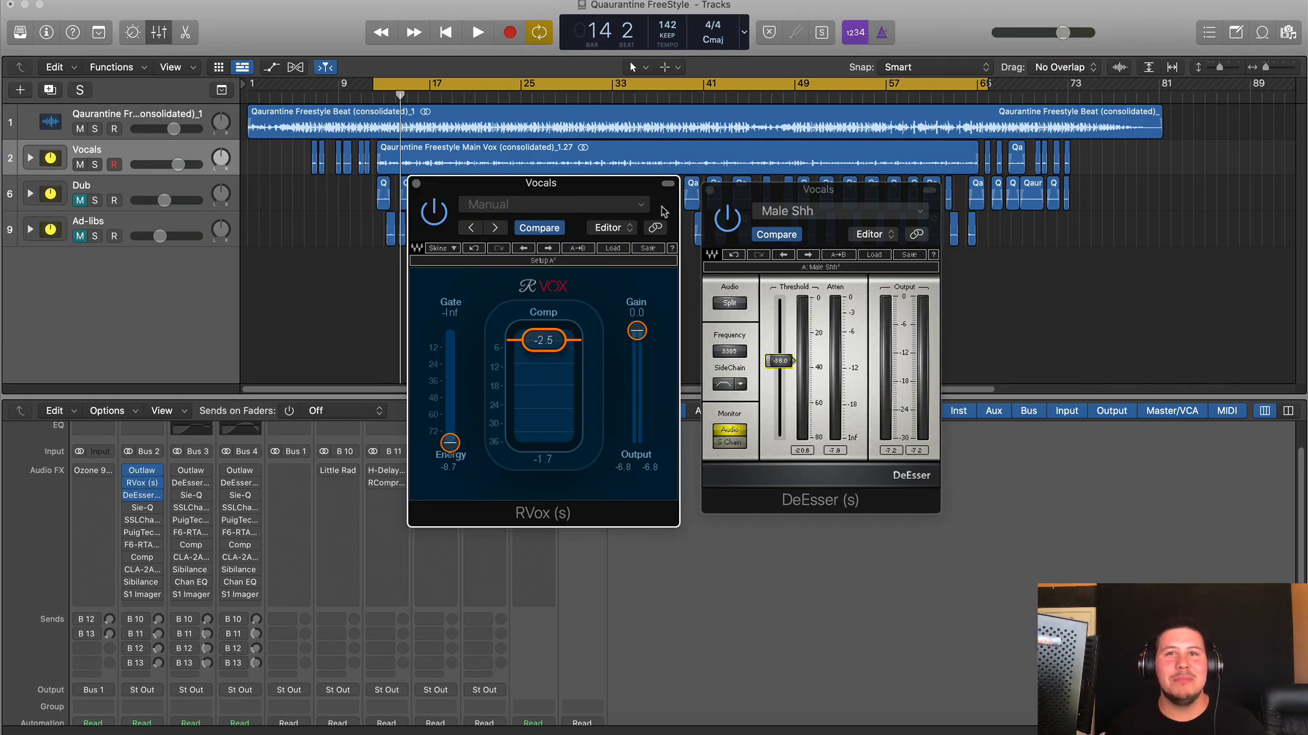
pyautogui.click(727, 218)
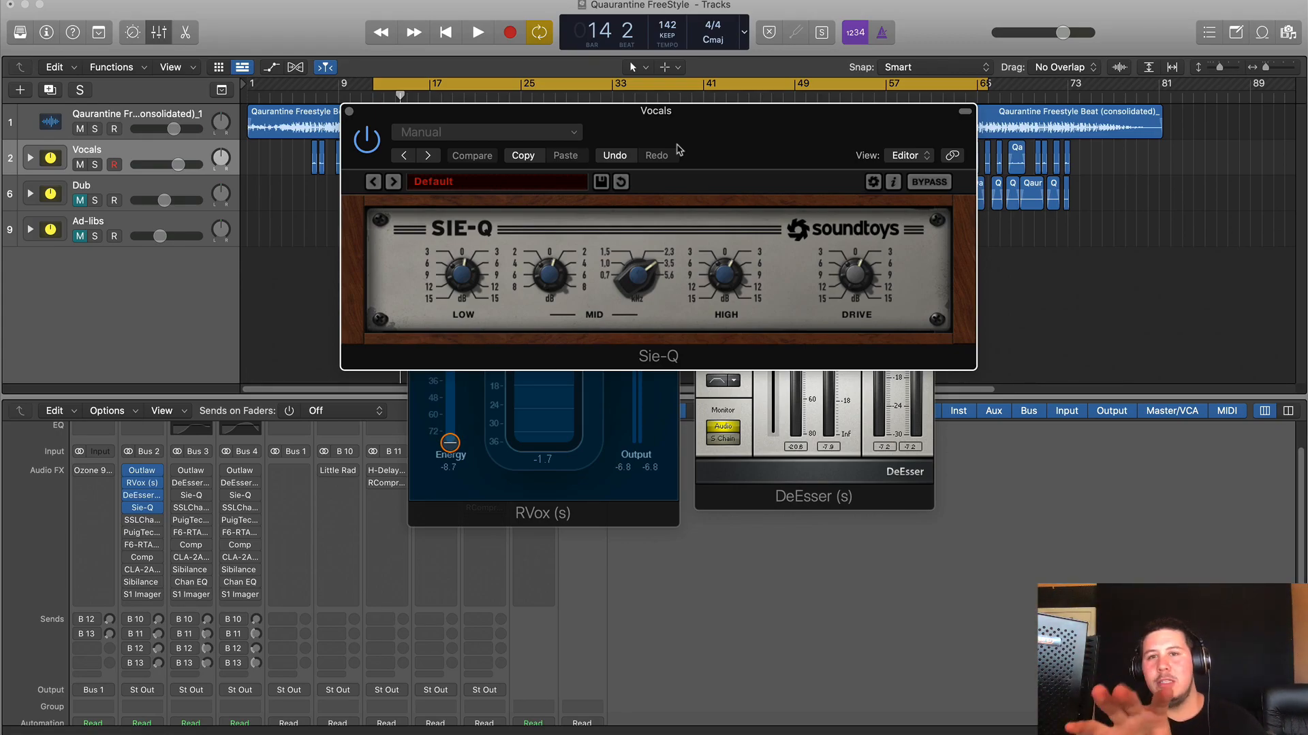
# - Bring the Sie-Q window to the front and start playback from bar 12 with Sie-Q off
pyautogui.click(840, 507)
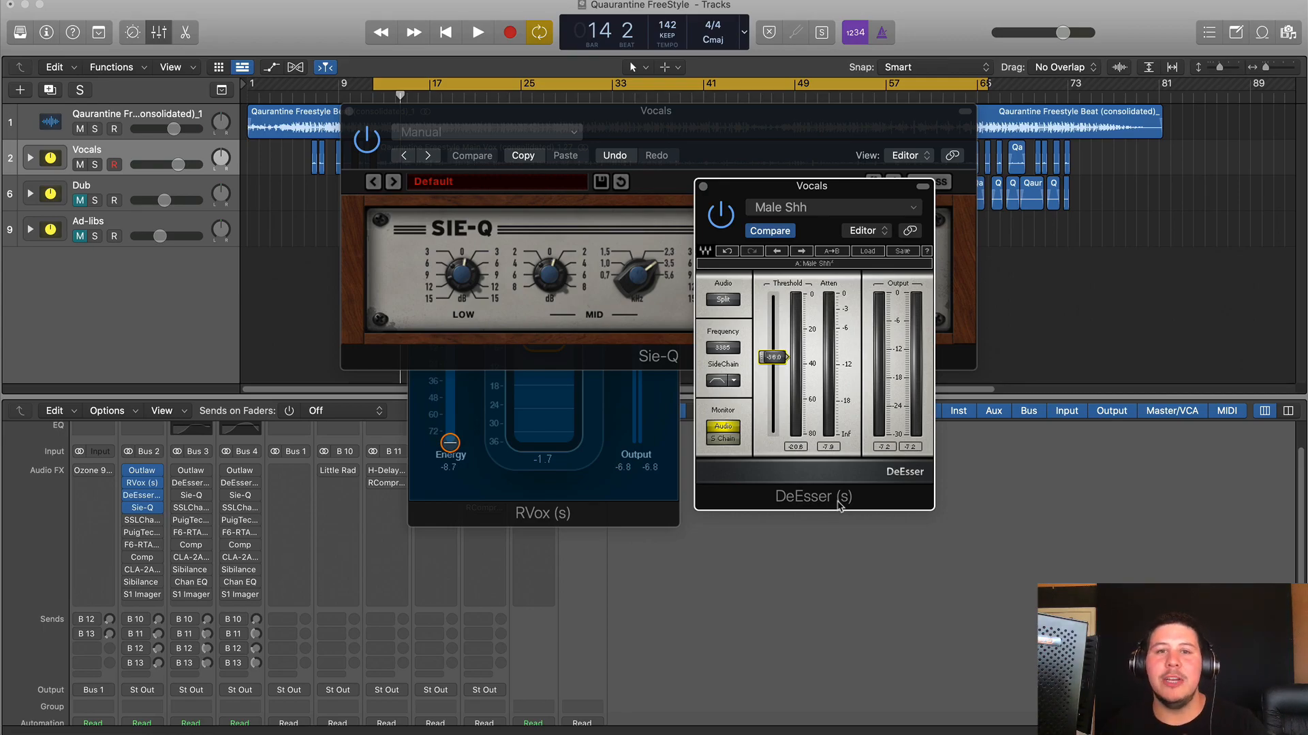
pyautogui.click(773, 167)
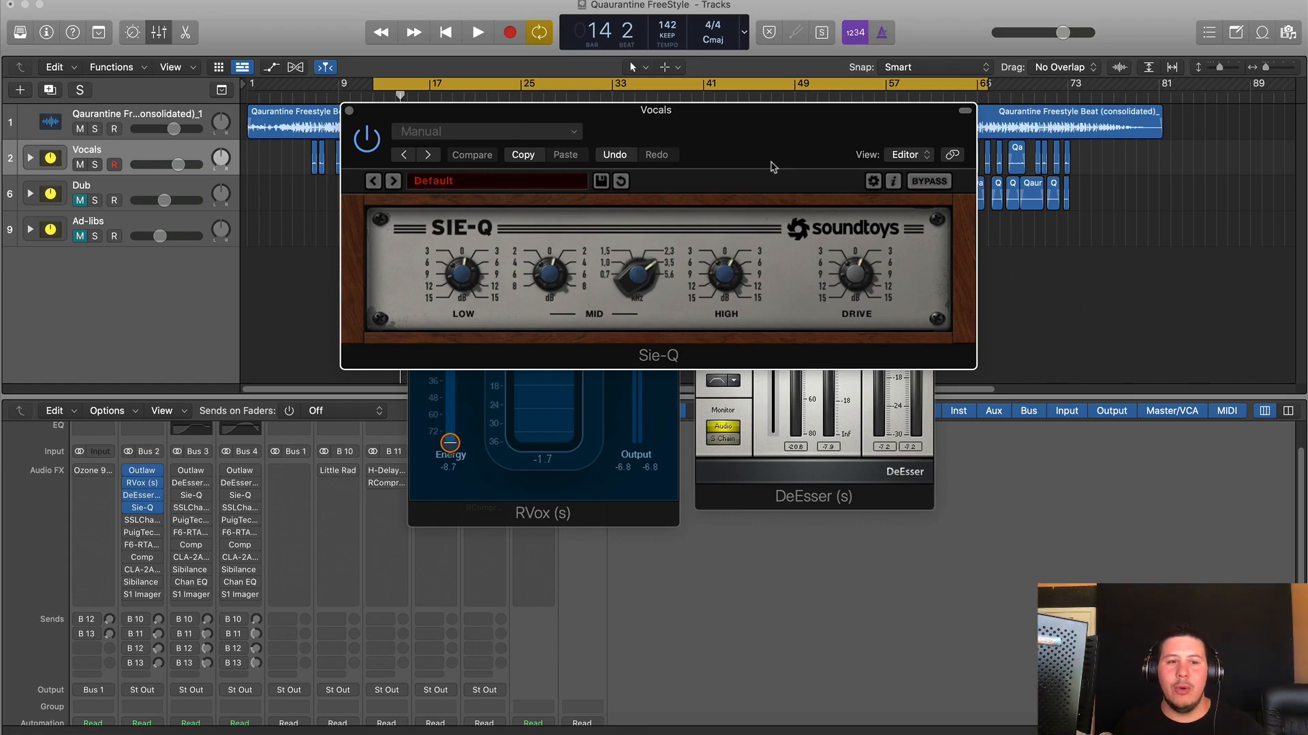
pyautogui.scroll(-5, 164, 600)
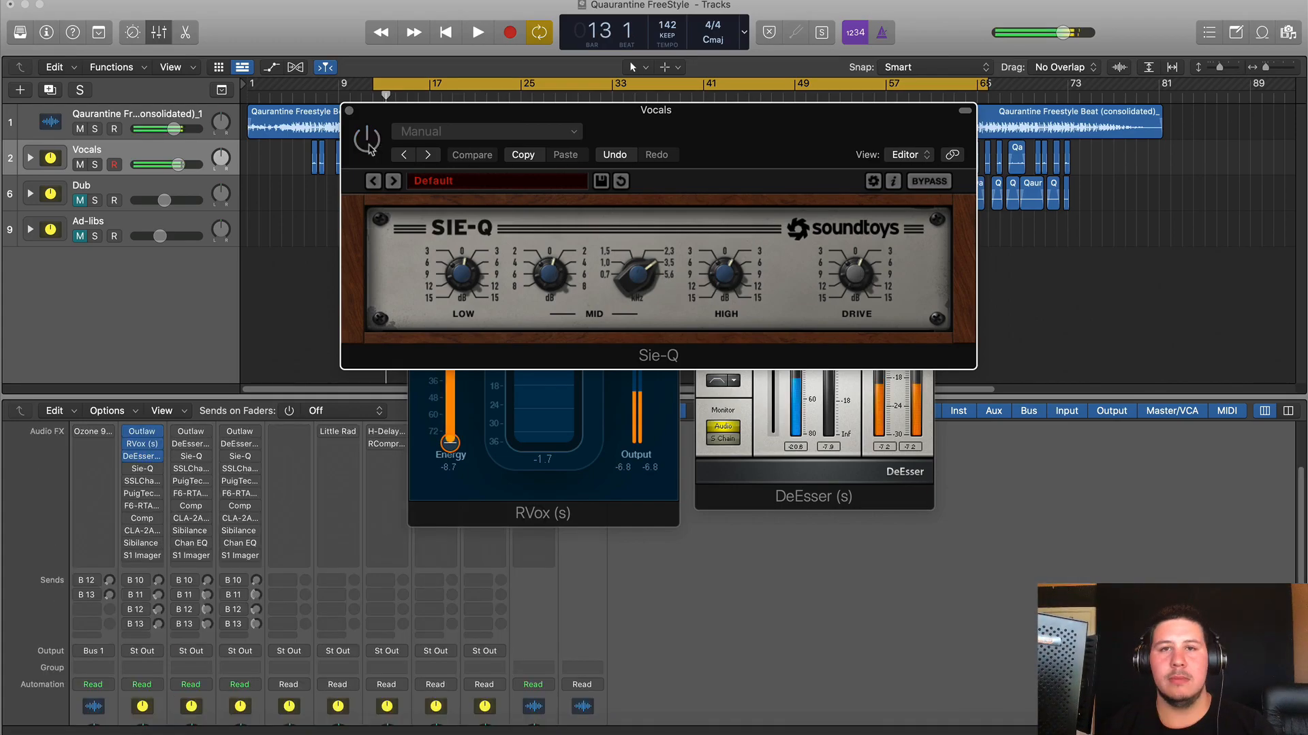
pyautogui.press('space')
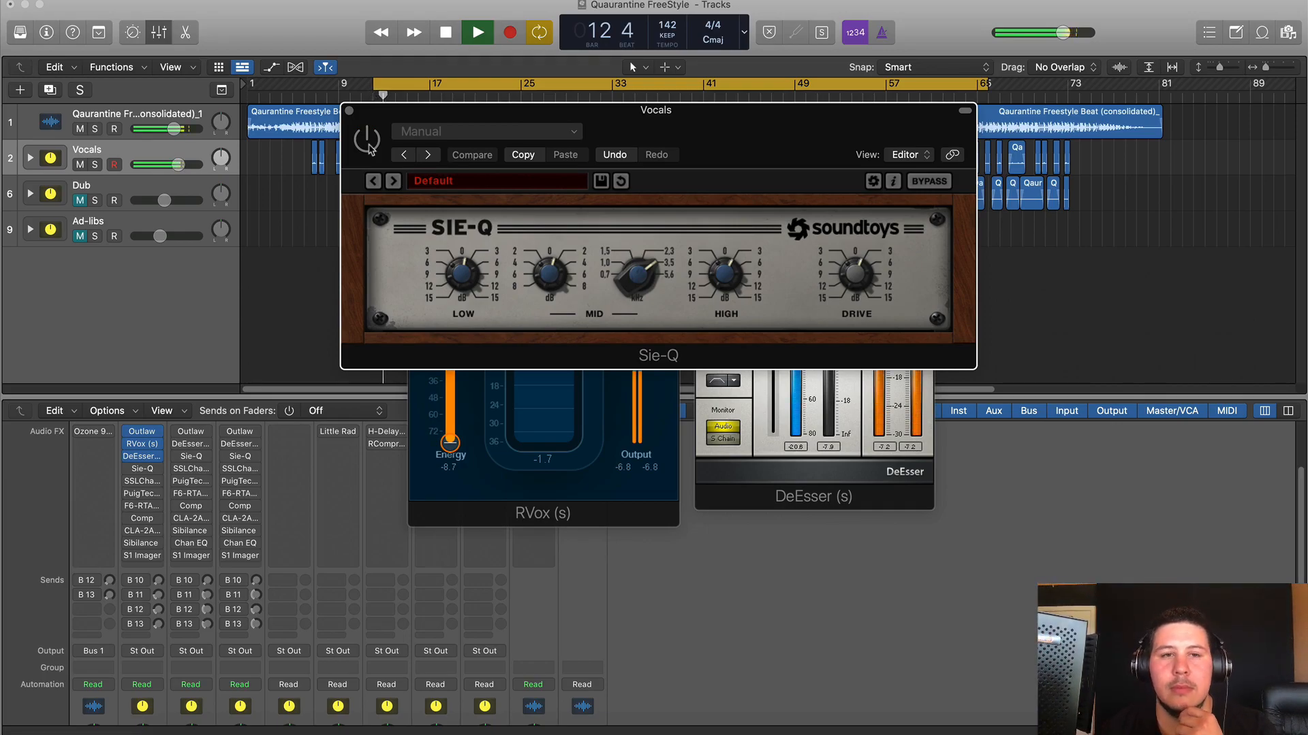
# - Switch Sie-Q back on, stop, and browse an empty Vocals insert's plug-in list without choosing
pyautogui.click(368, 148)
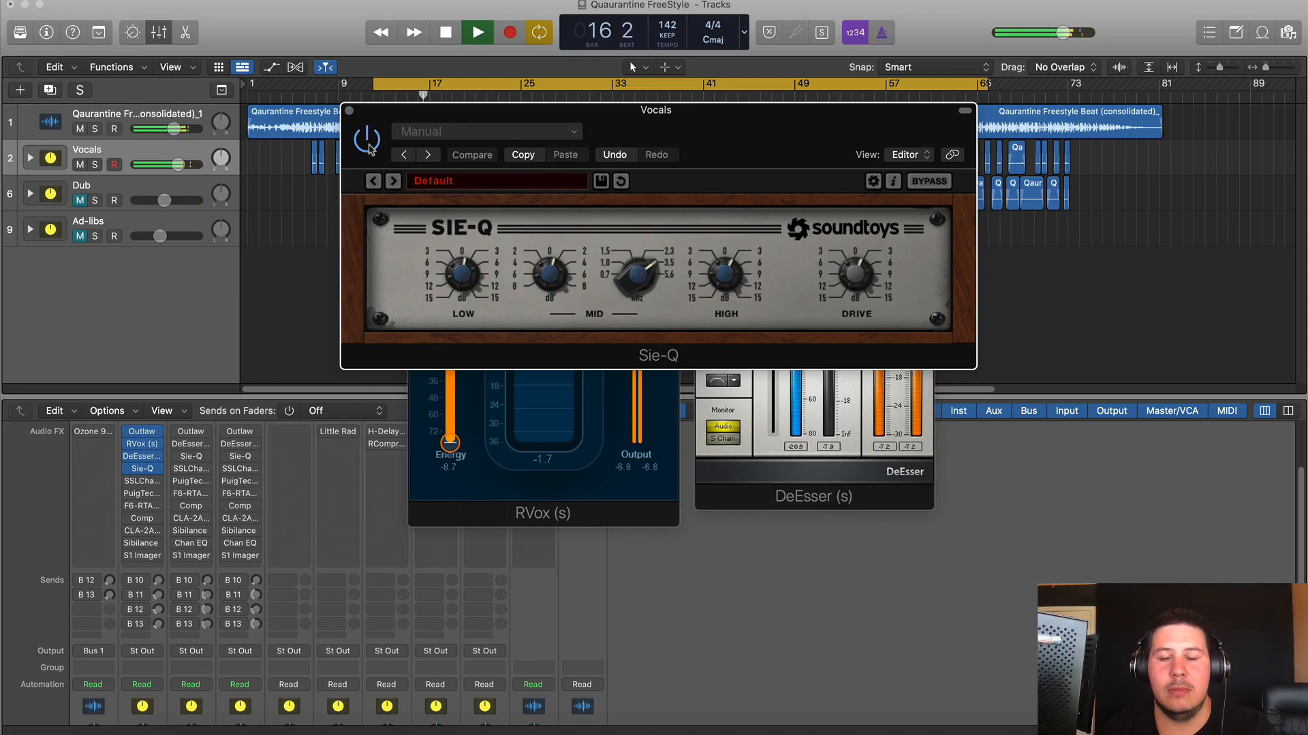
pyautogui.press('space')
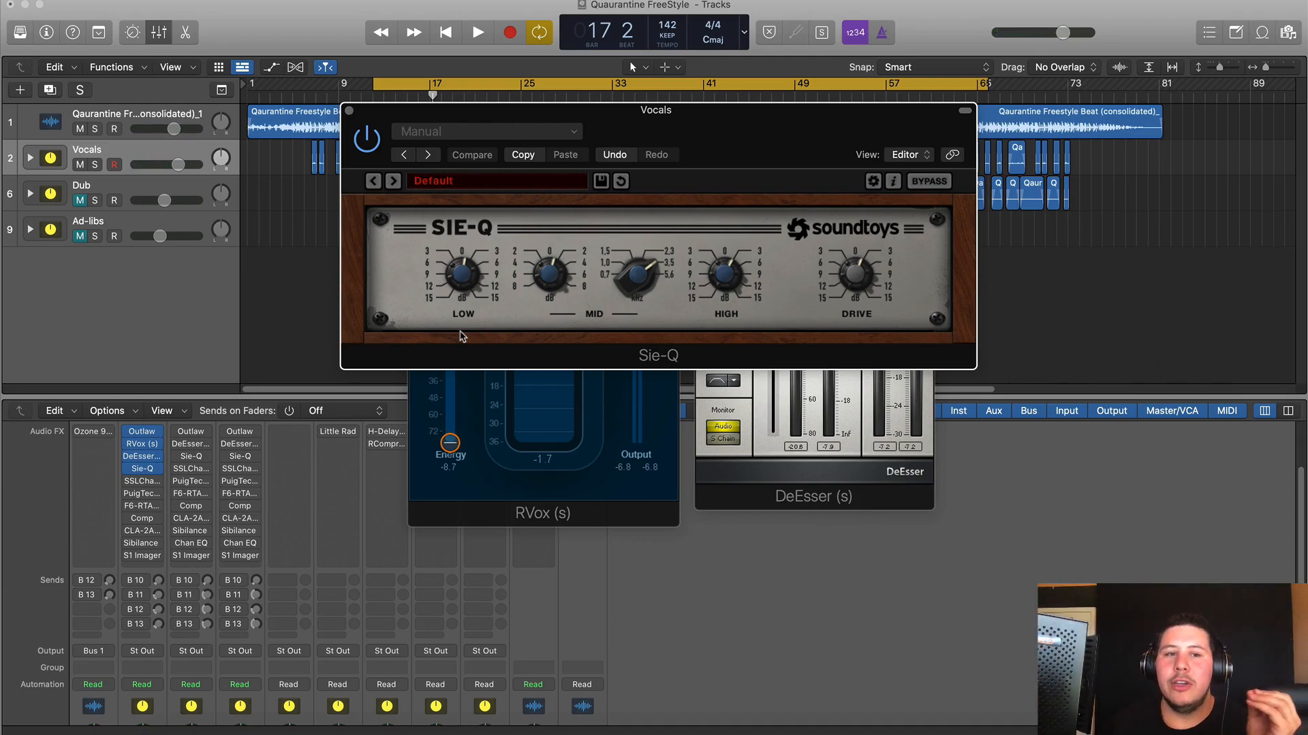
pyautogui.click(142, 567)
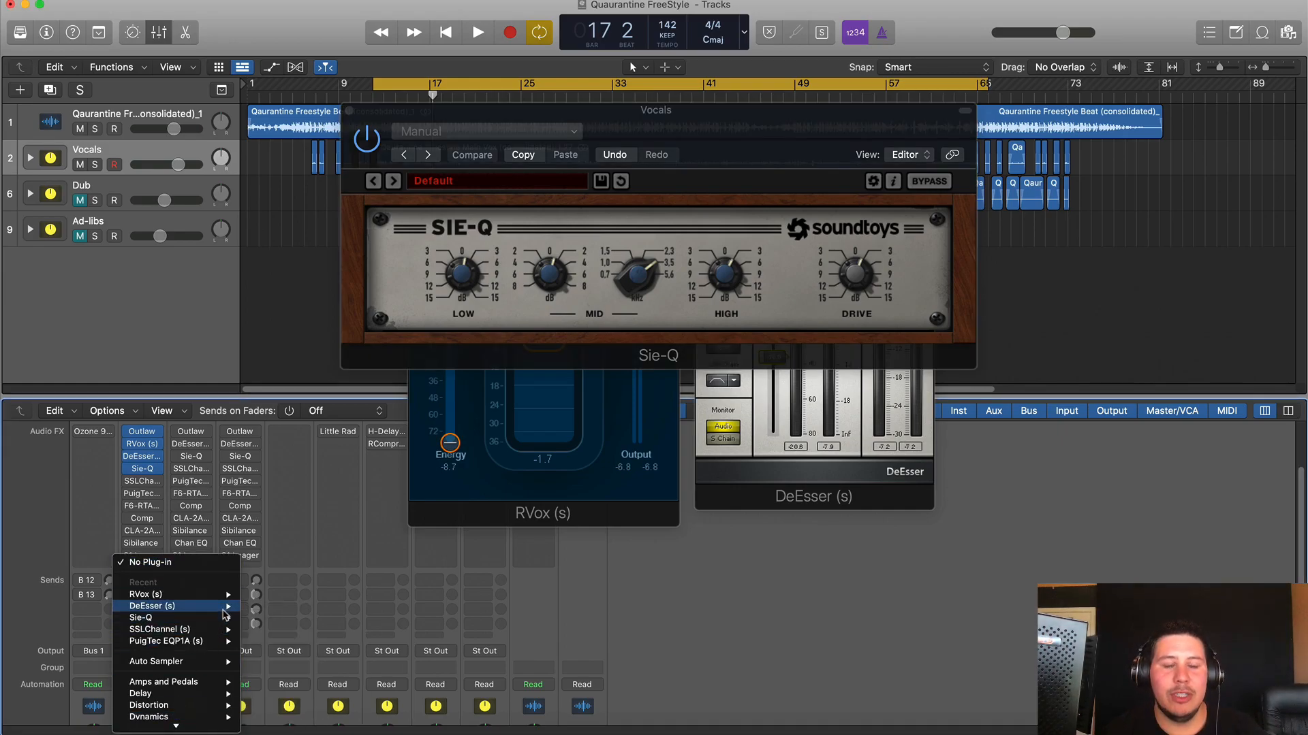
pyautogui.click(492, 464)
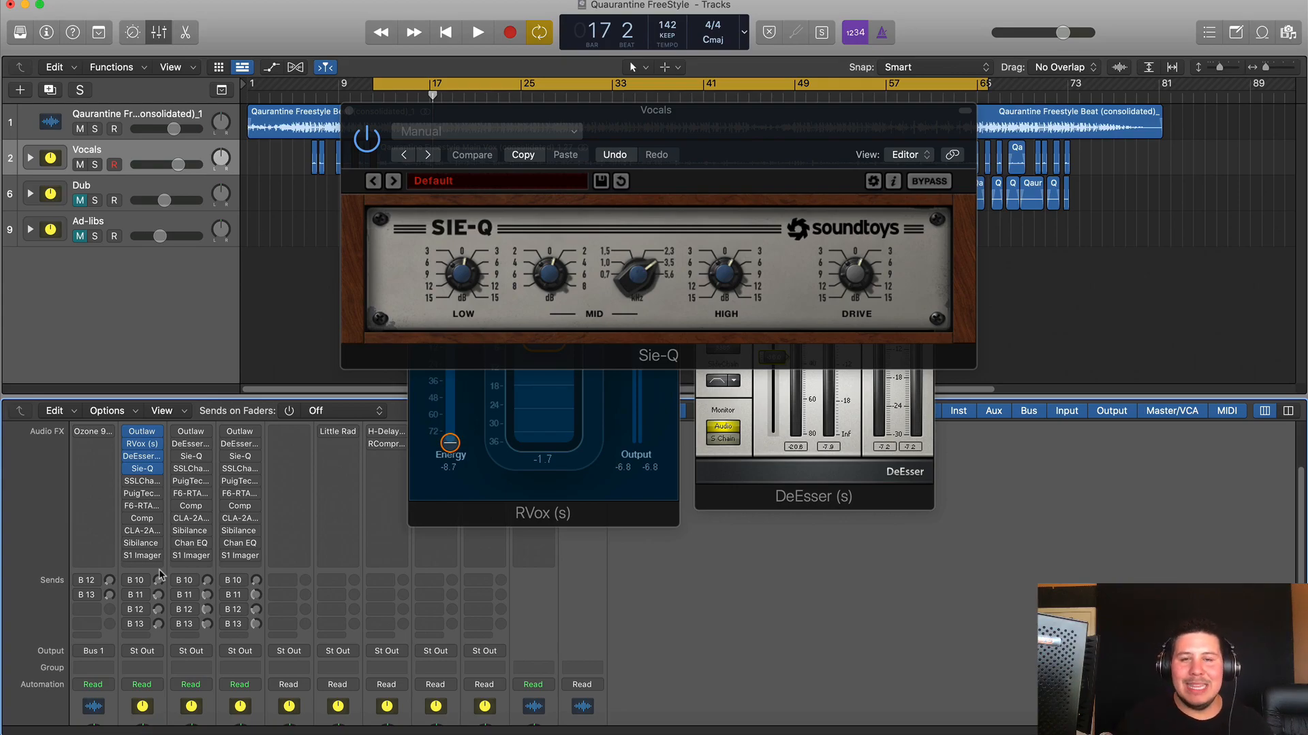
# - Open the Vocals SSLChannel plug-in and look over its controls
pyautogui.click(141, 481)
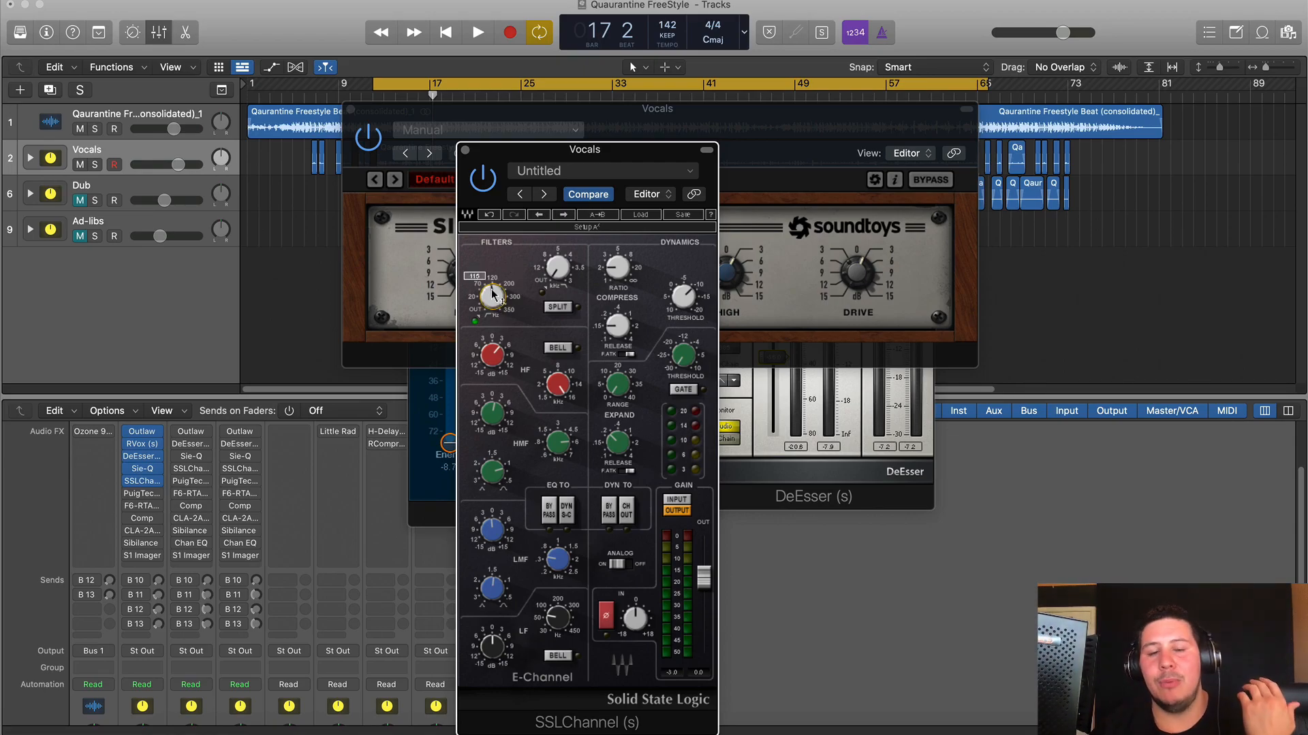
pyautogui.moveTo(617, 268)
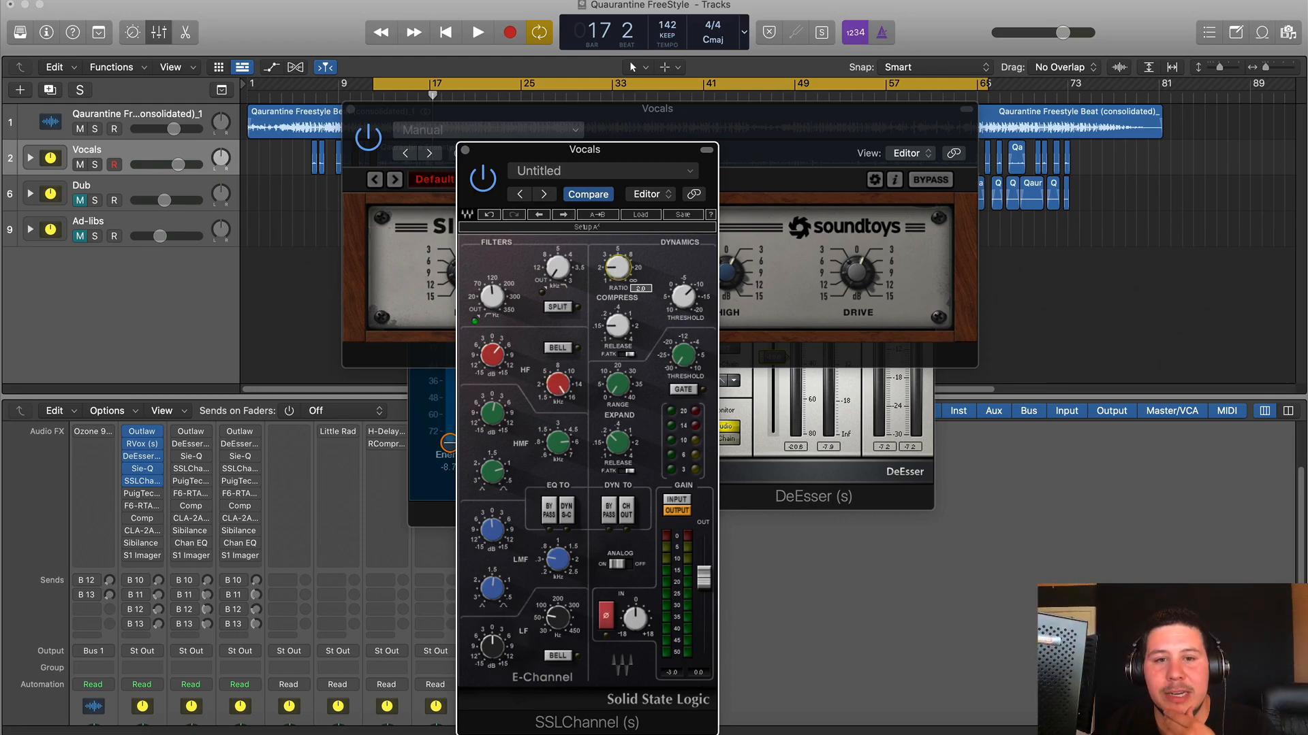
pyautogui.moveTo(502, 363)
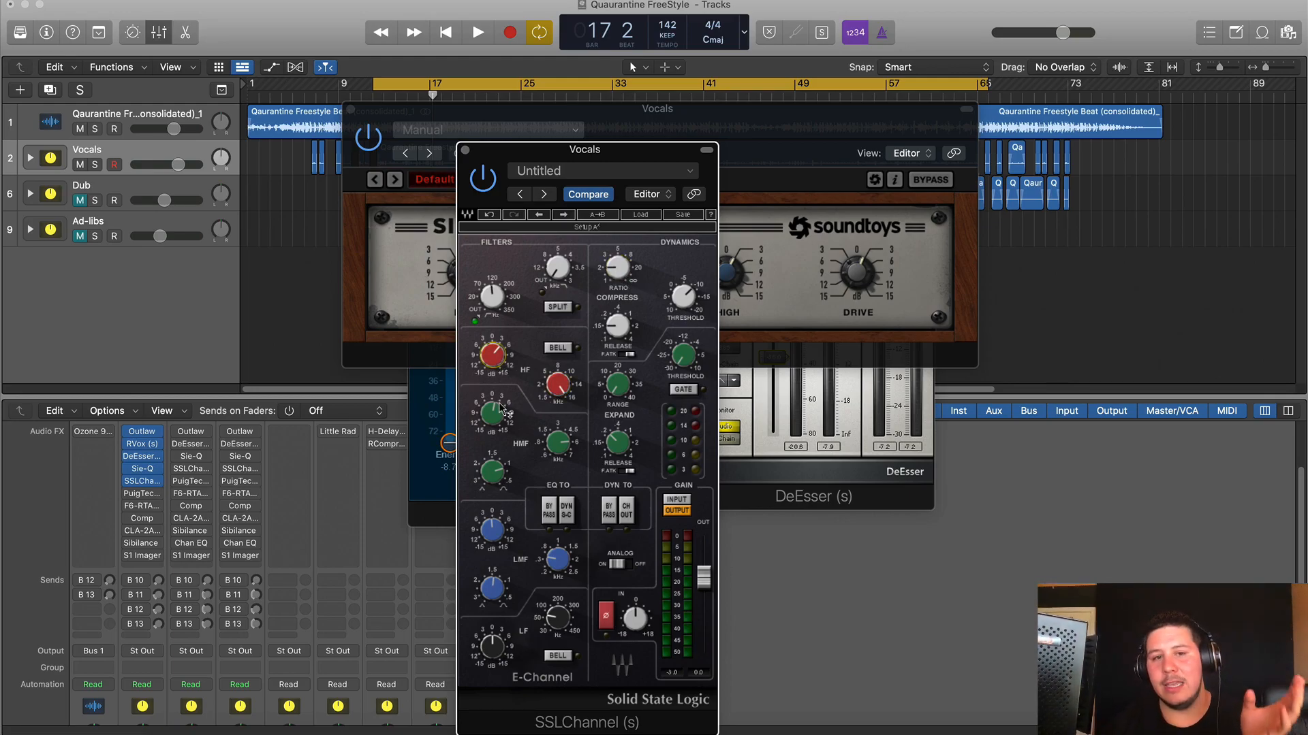
pyautogui.moveTo(568, 449)
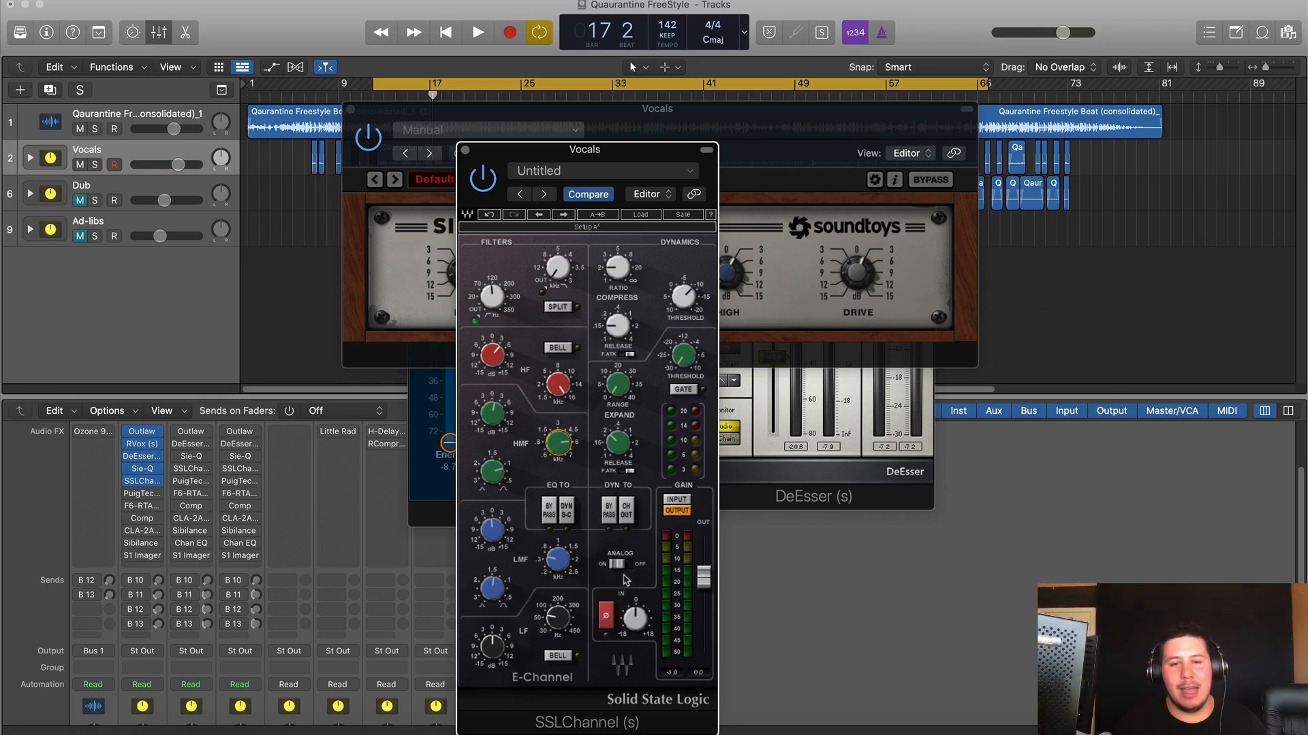
pyautogui.moveTo(488, 532)
pyautogui.moveTo(572, 571)
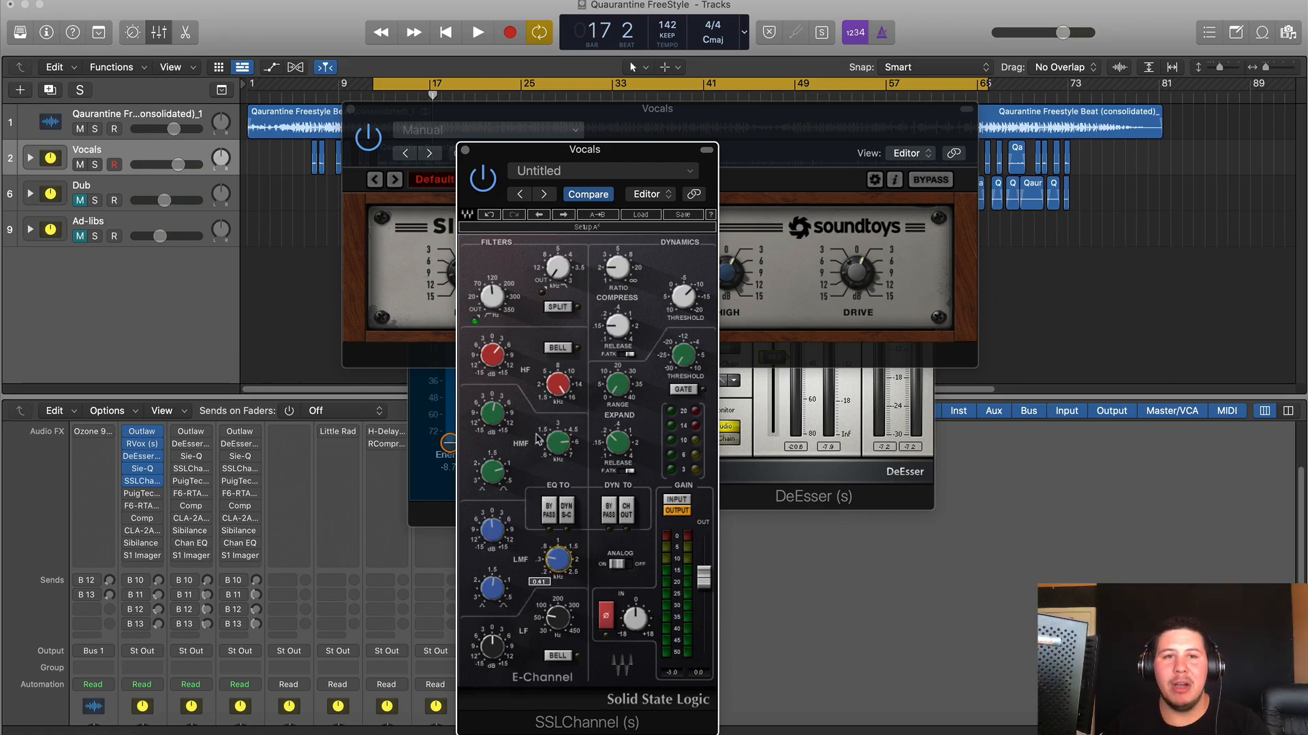
# - Audition the vocal with SSLChannel bypassed and back on, then open PuigTec EQP1A
pyautogui.click(481, 180)
pyautogui.press('space')
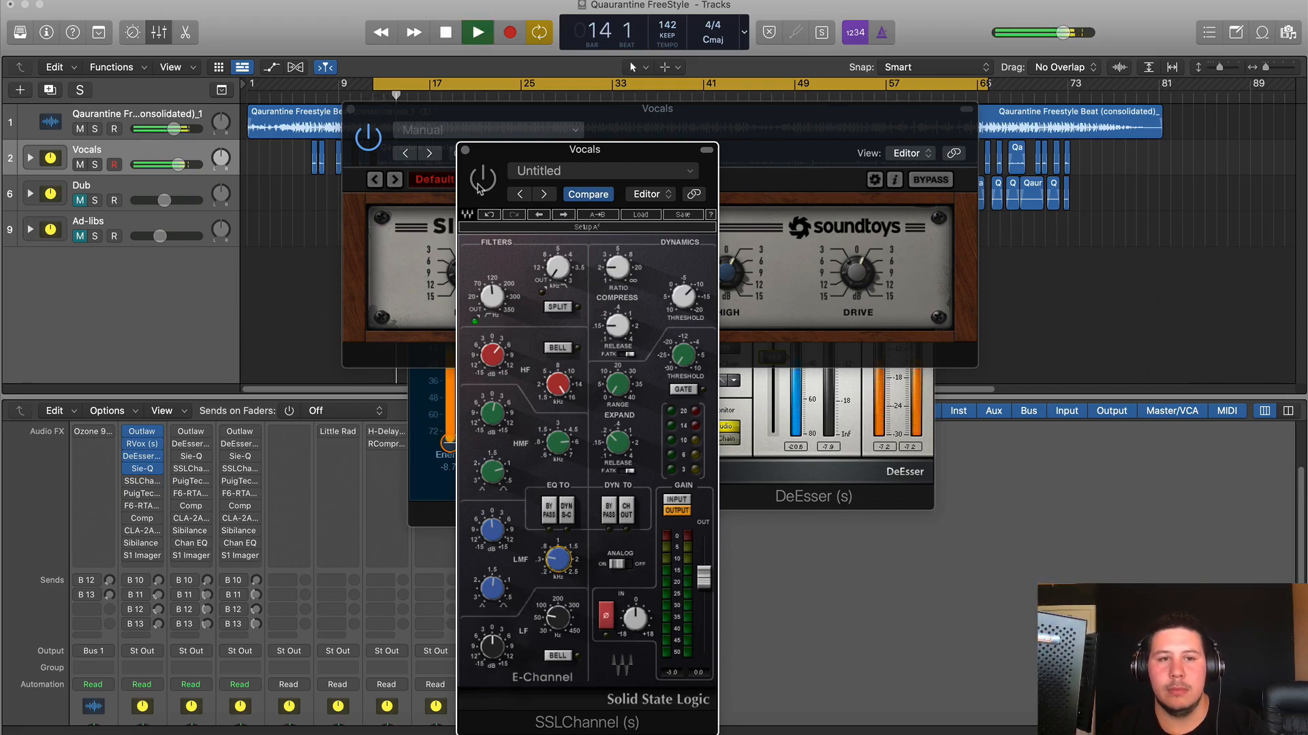
pyautogui.click(480, 182)
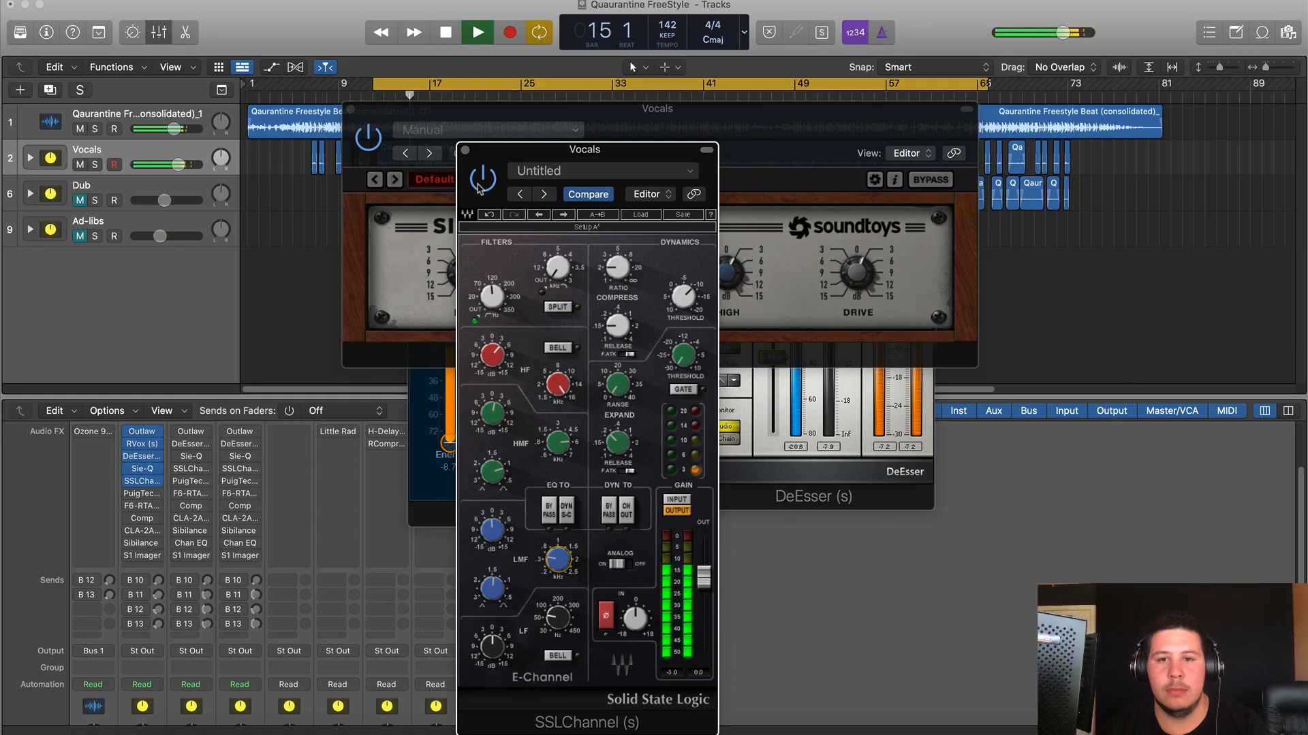
pyautogui.press('space')
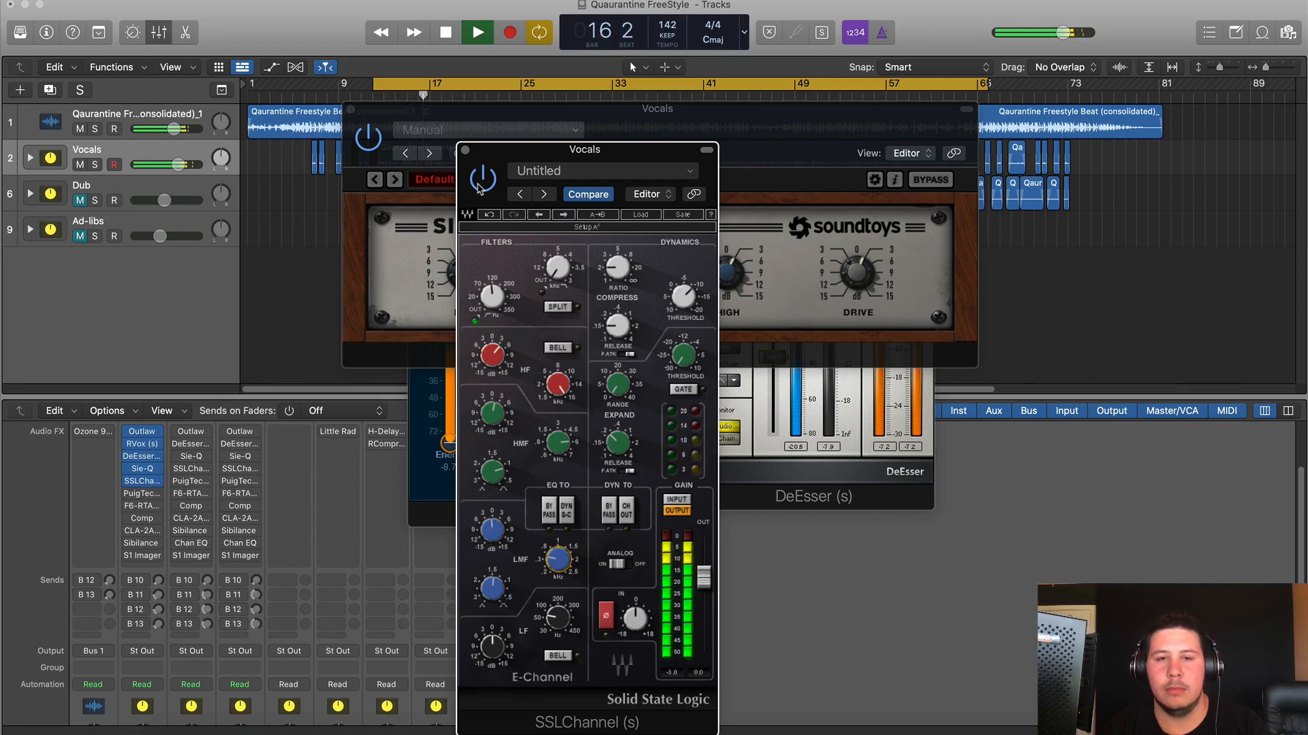
pyautogui.click(143, 494)
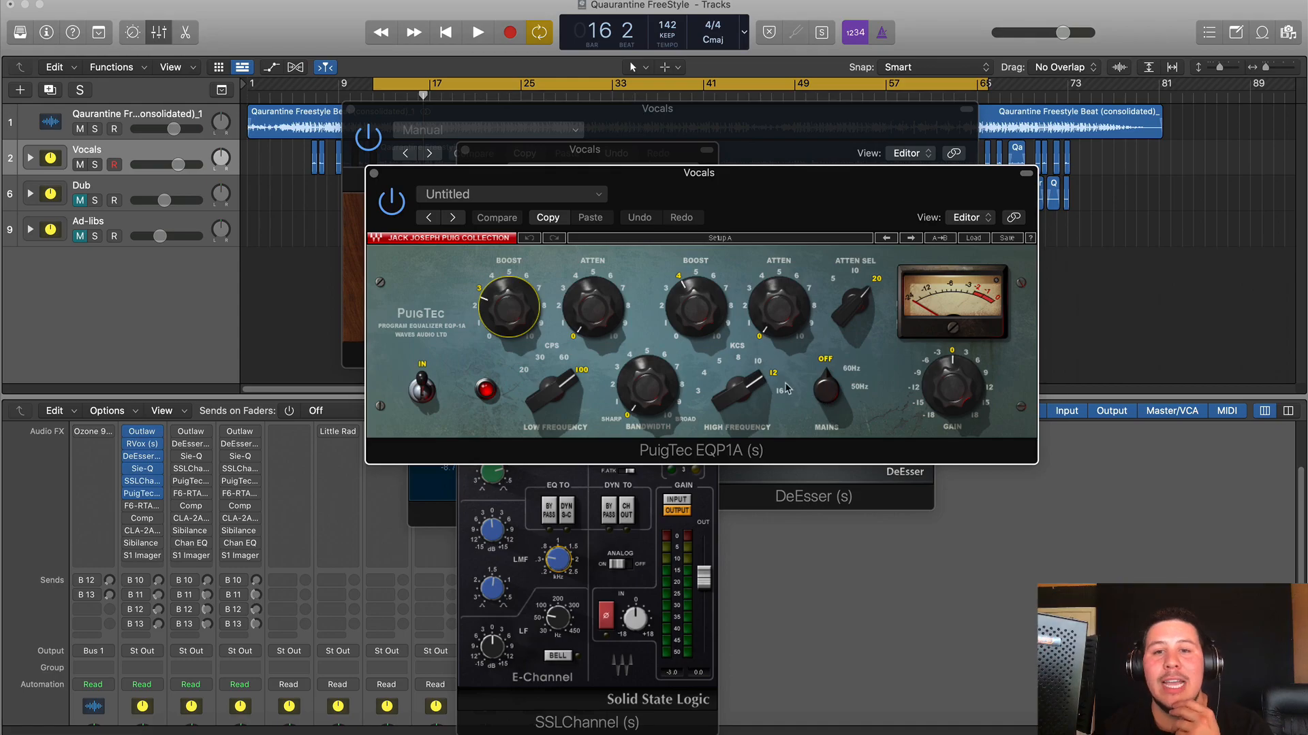
# - Check PuigTec's high boost, compare the vocal with it bypassed and on, then open F6-RTA
pyautogui.click(693, 315)
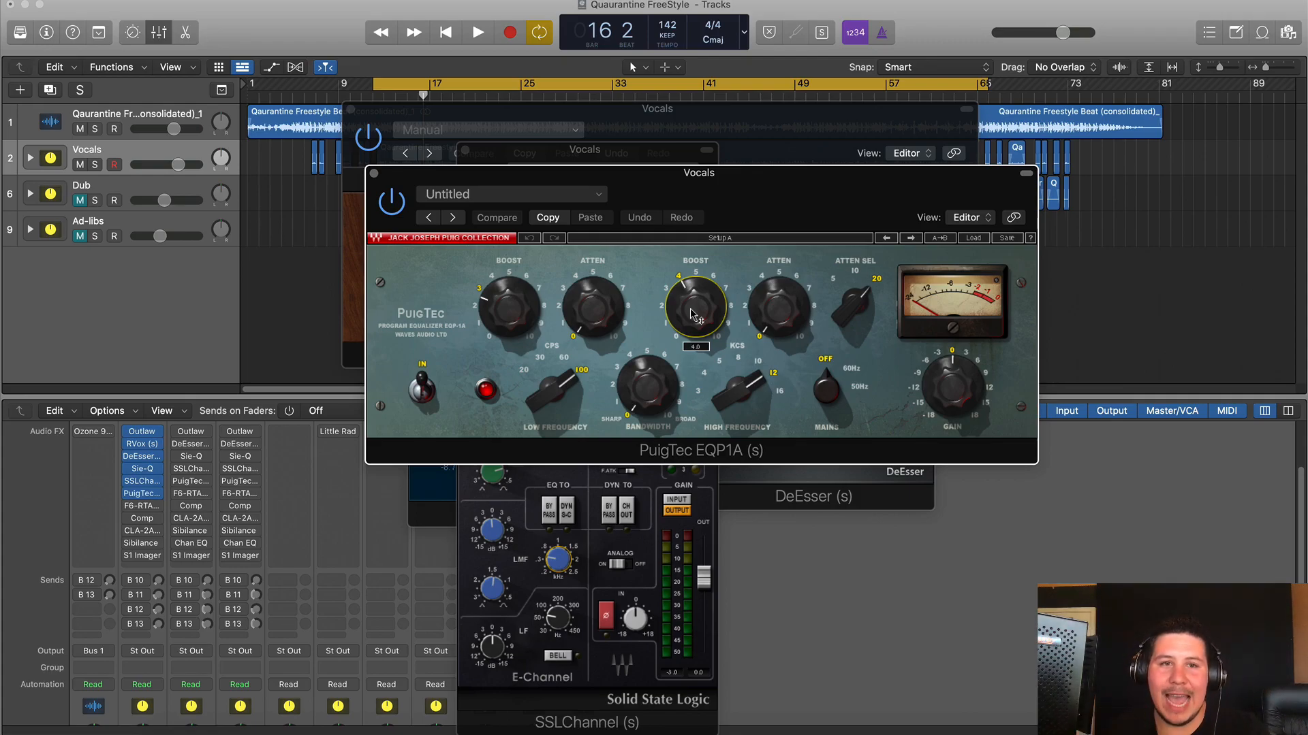
pyautogui.click(391, 201)
pyautogui.press('space')
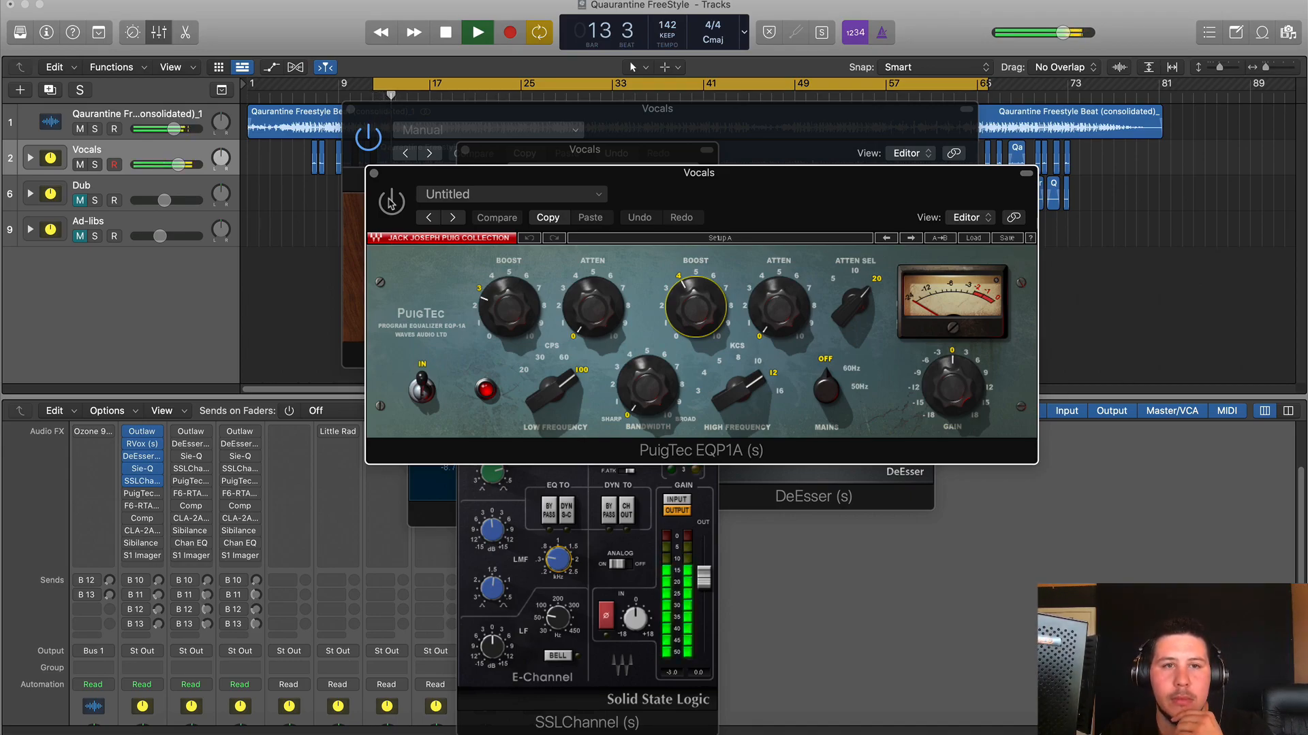
pyautogui.click(391, 202)
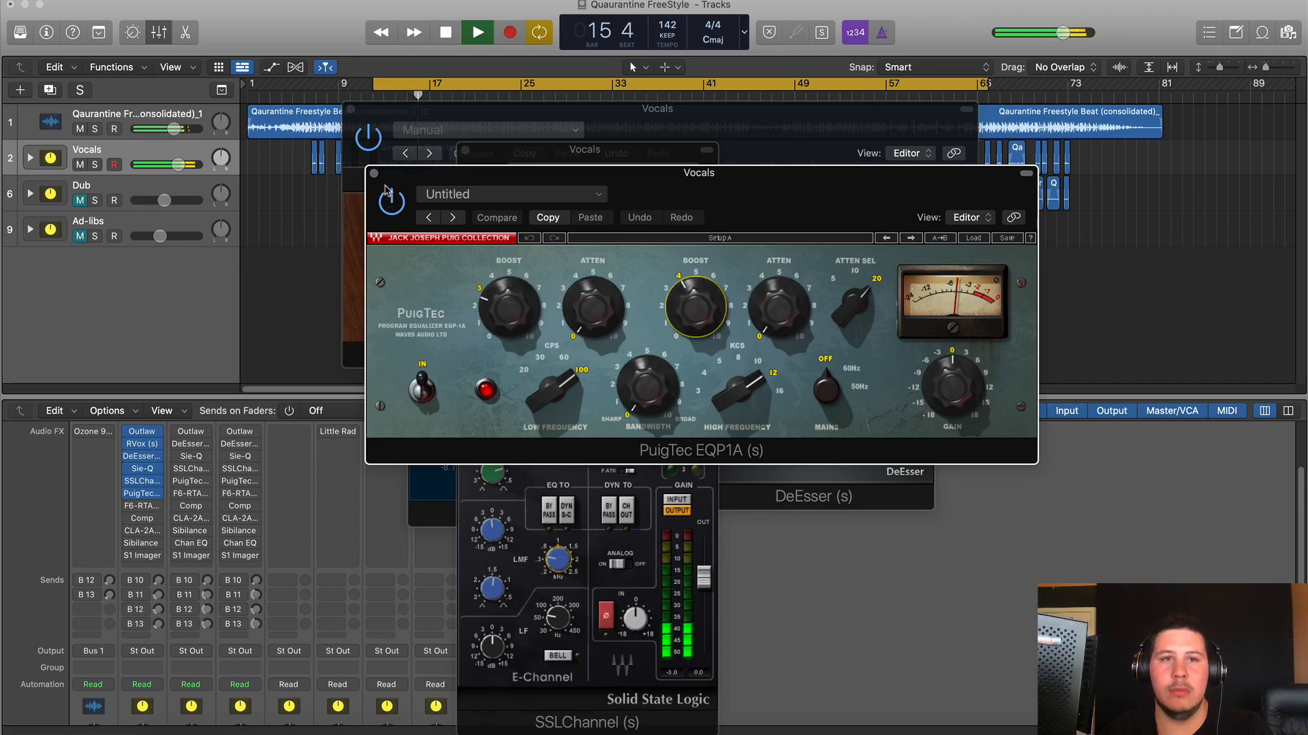
pyautogui.press('space')
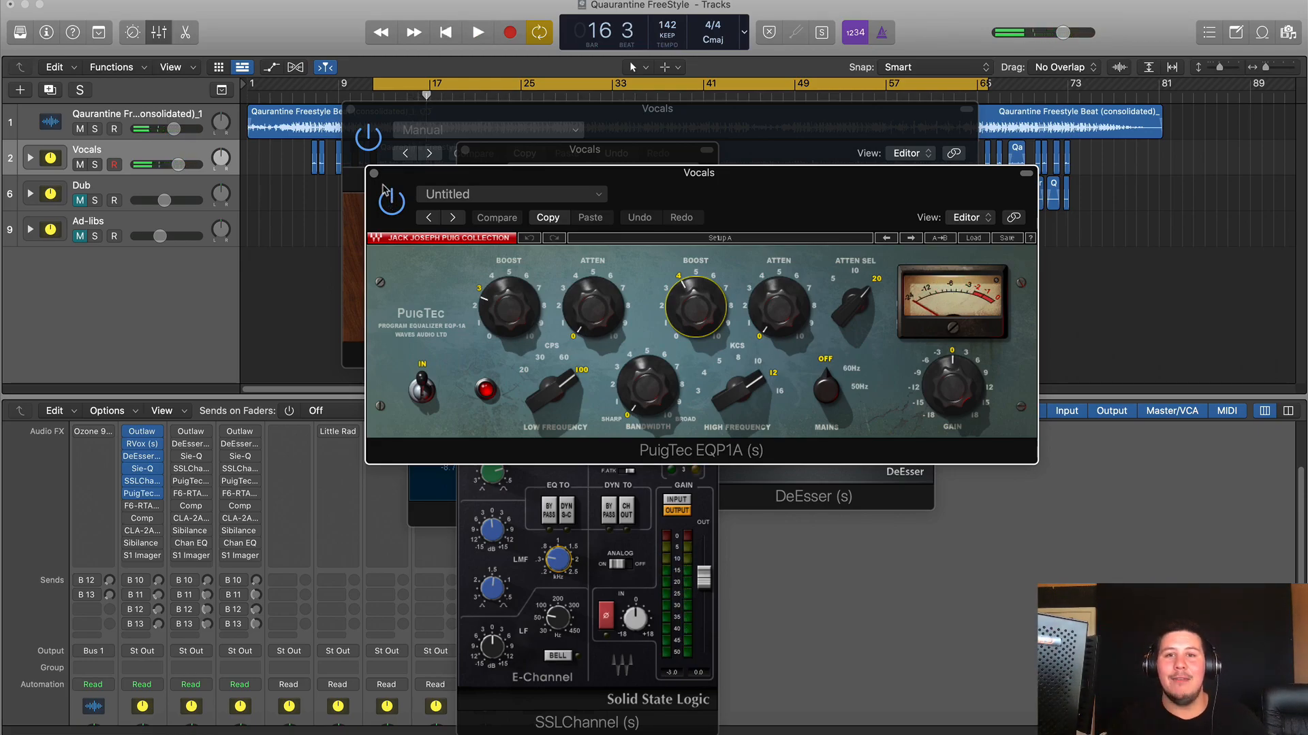
pyautogui.click(142, 508)
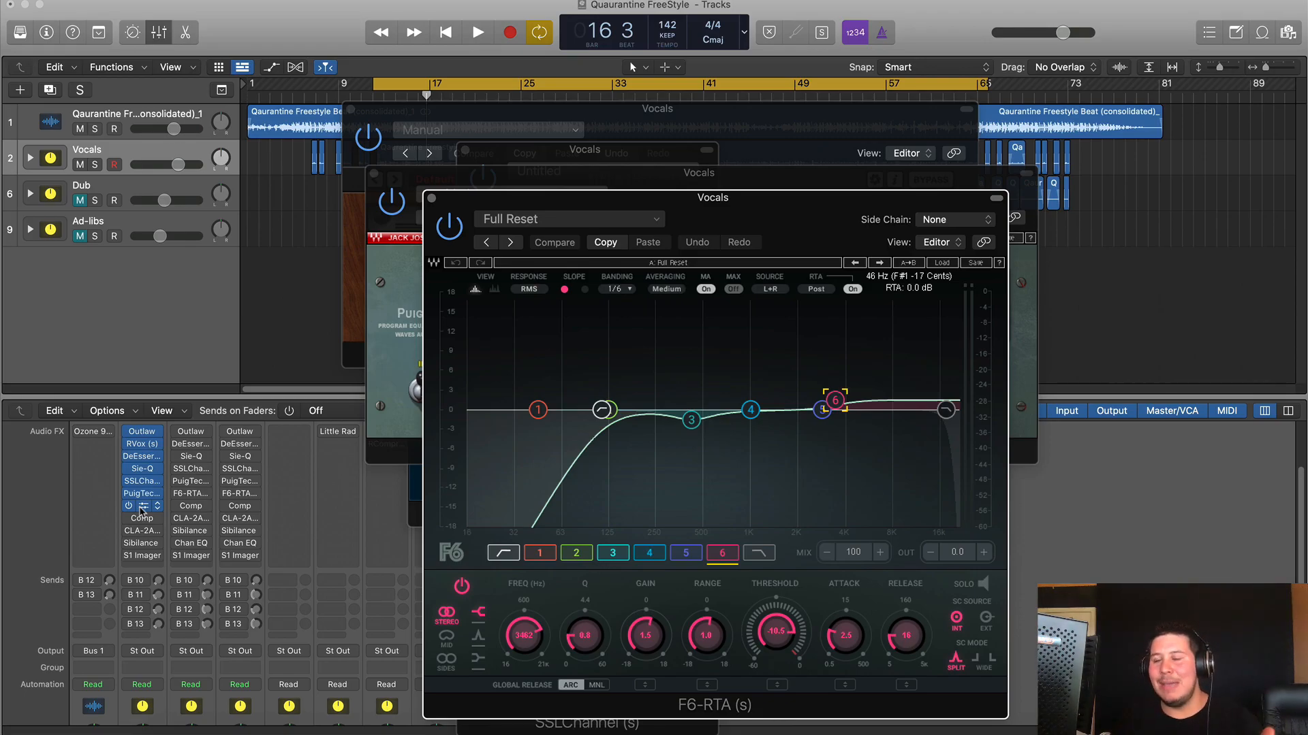
# - In F6-RTA, select band 3 (cut around 422 Hz) and play it soloed
pyautogui.click(141, 509)
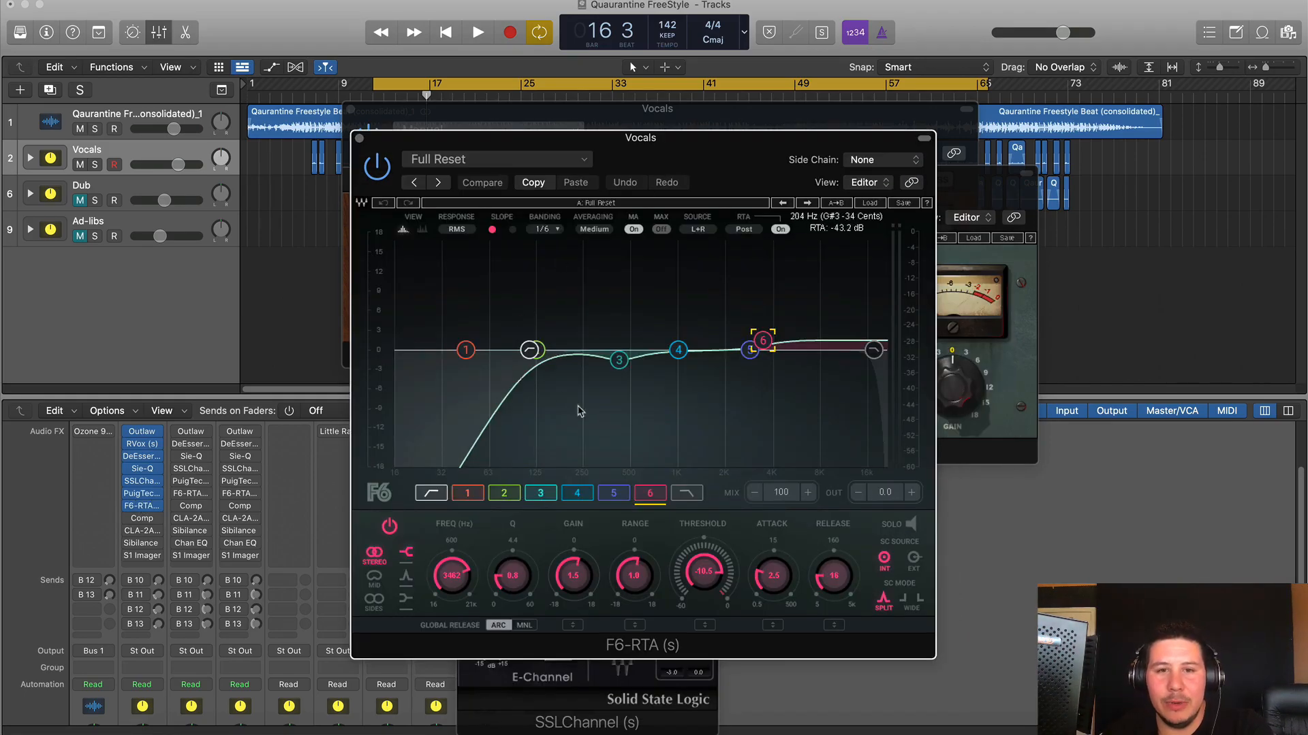
pyautogui.click(619, 361)
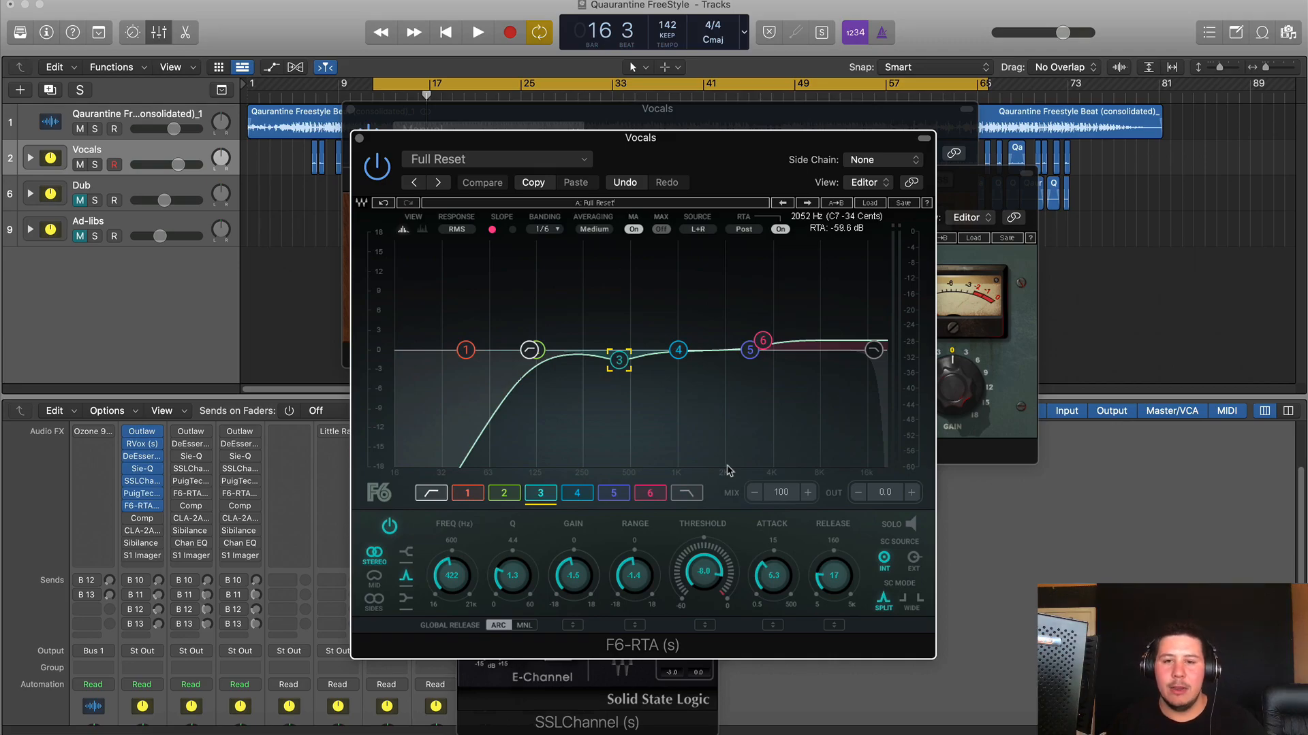
pyautogui.click(911, 525)
pyautogui.press('space')
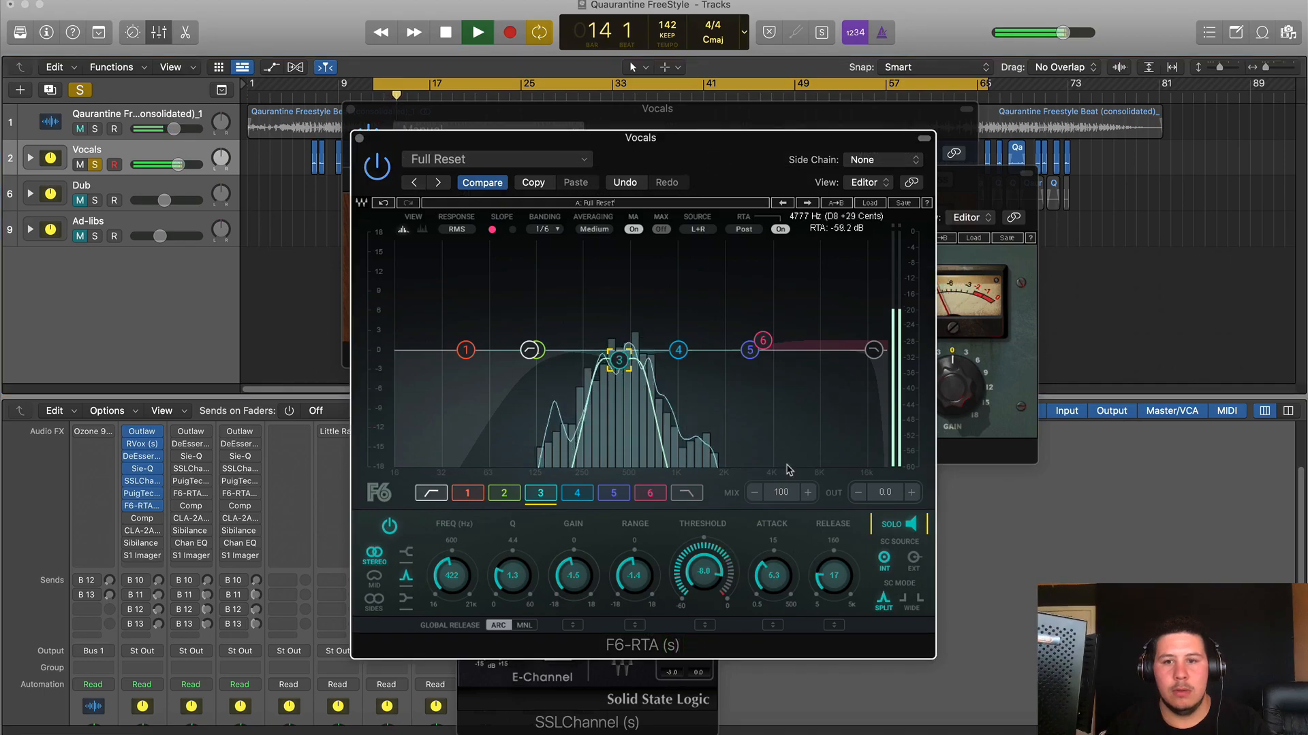
# - Stop, unsolo band 3, and review band 6 (near 3462 Hz) and the low-cut band
pyautogui.press('space')
pyautogui.click(911, 524)
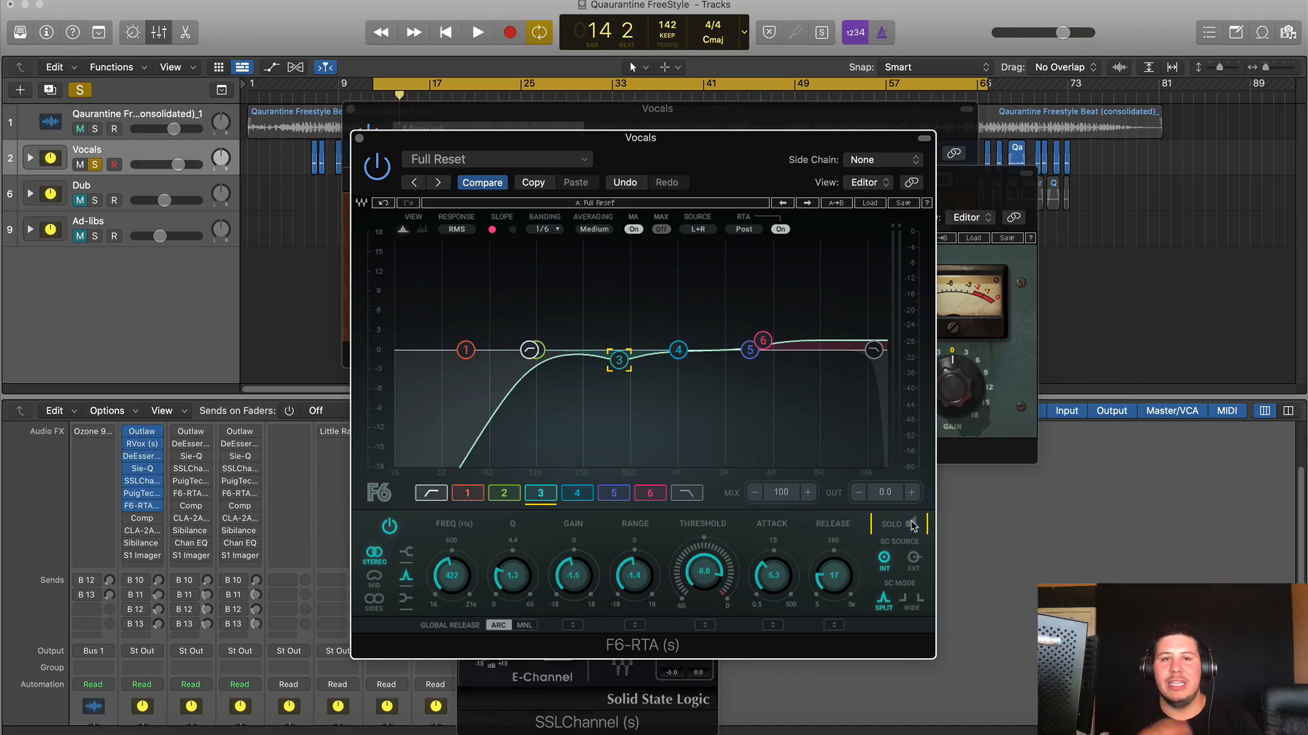
pyautogui.click(763, 341)
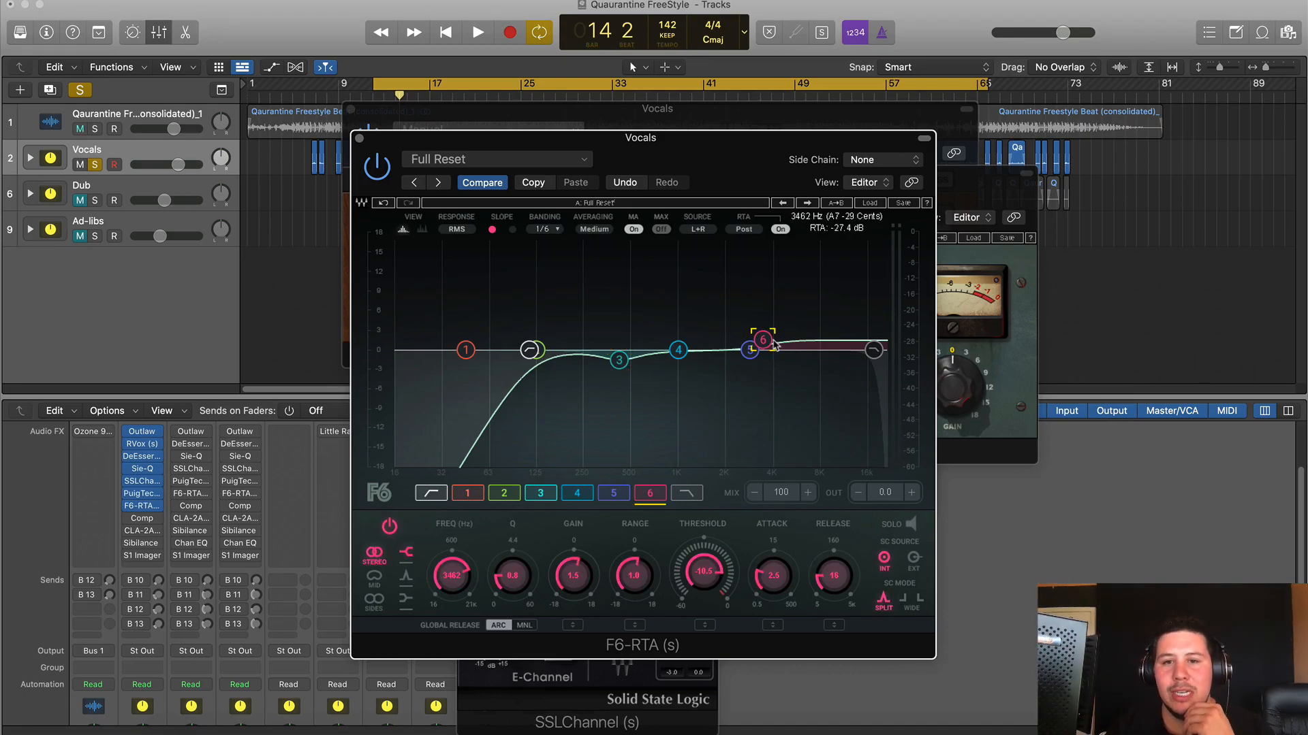
pyautogui.click(530, 351)
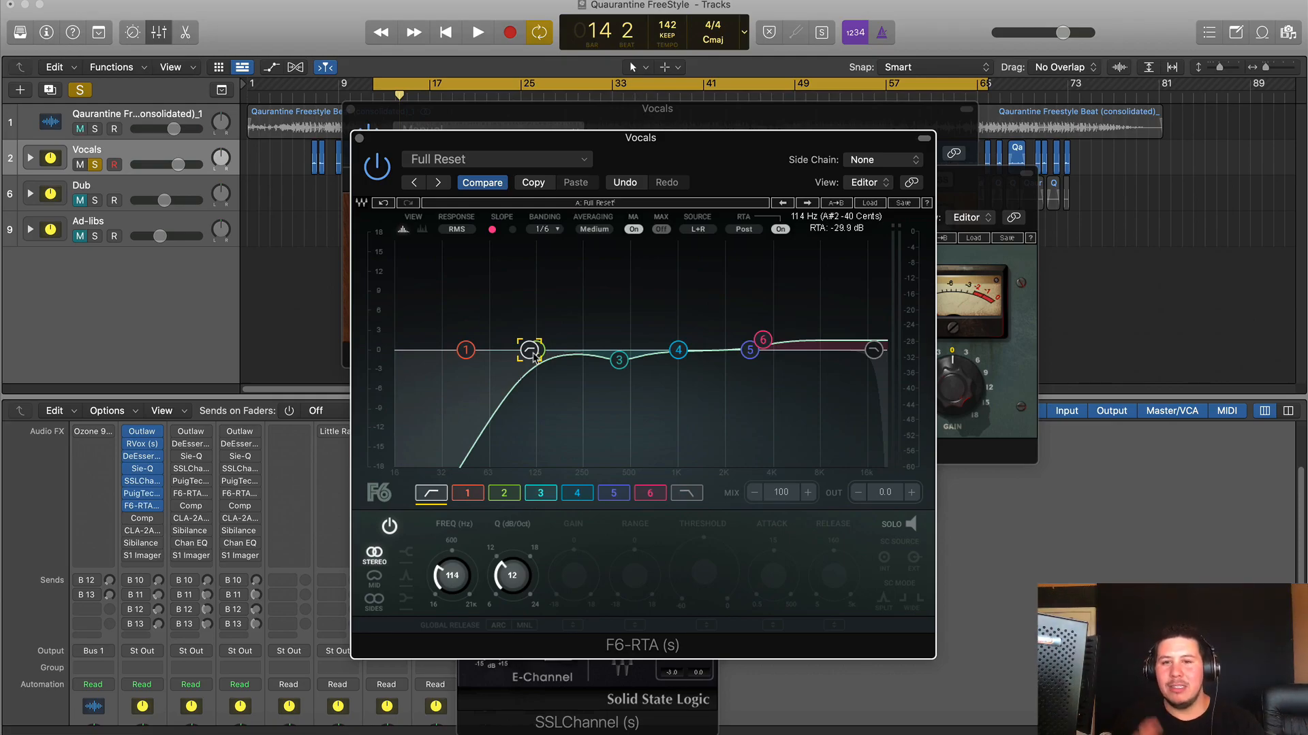
# - Bring the Vocals Studio FET Compressor window fully into view and play back from bar 12
pyautogui.click(143, 521)
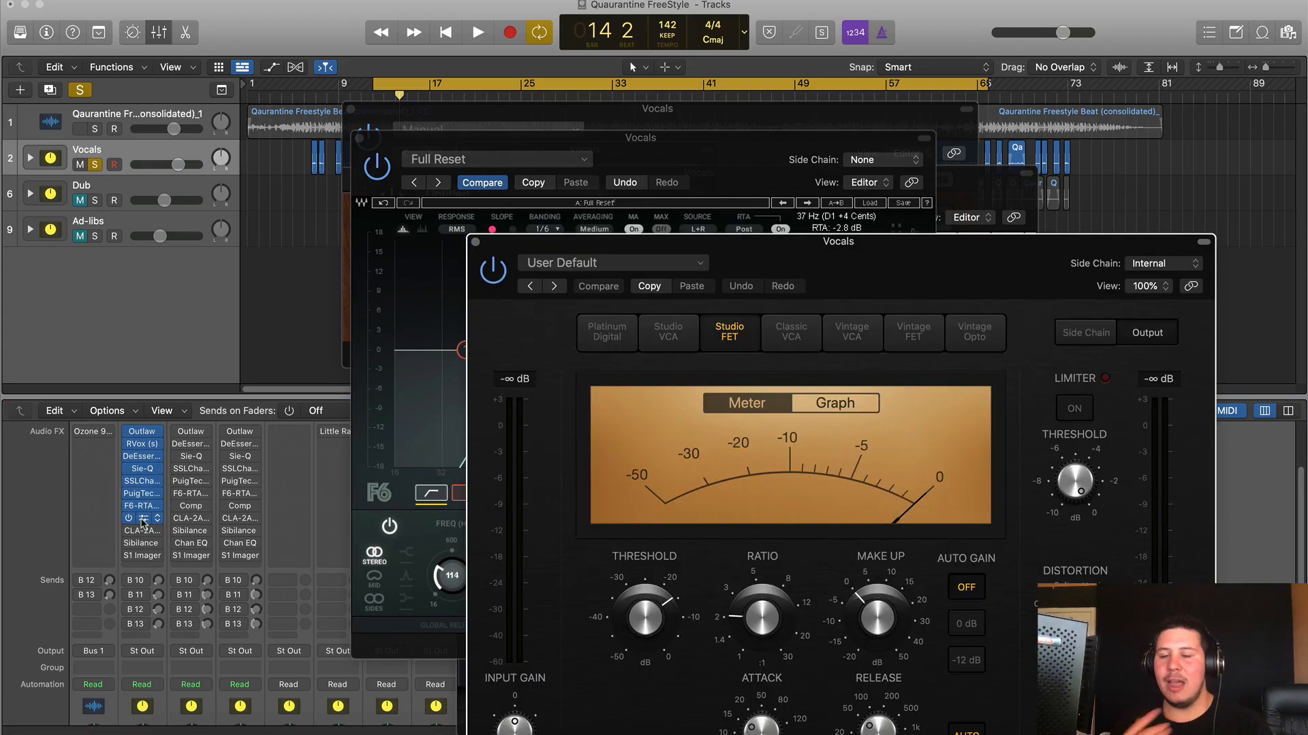
pyautogui.moveTo(1008, 300); pyautogui.dragTo(844, 218)
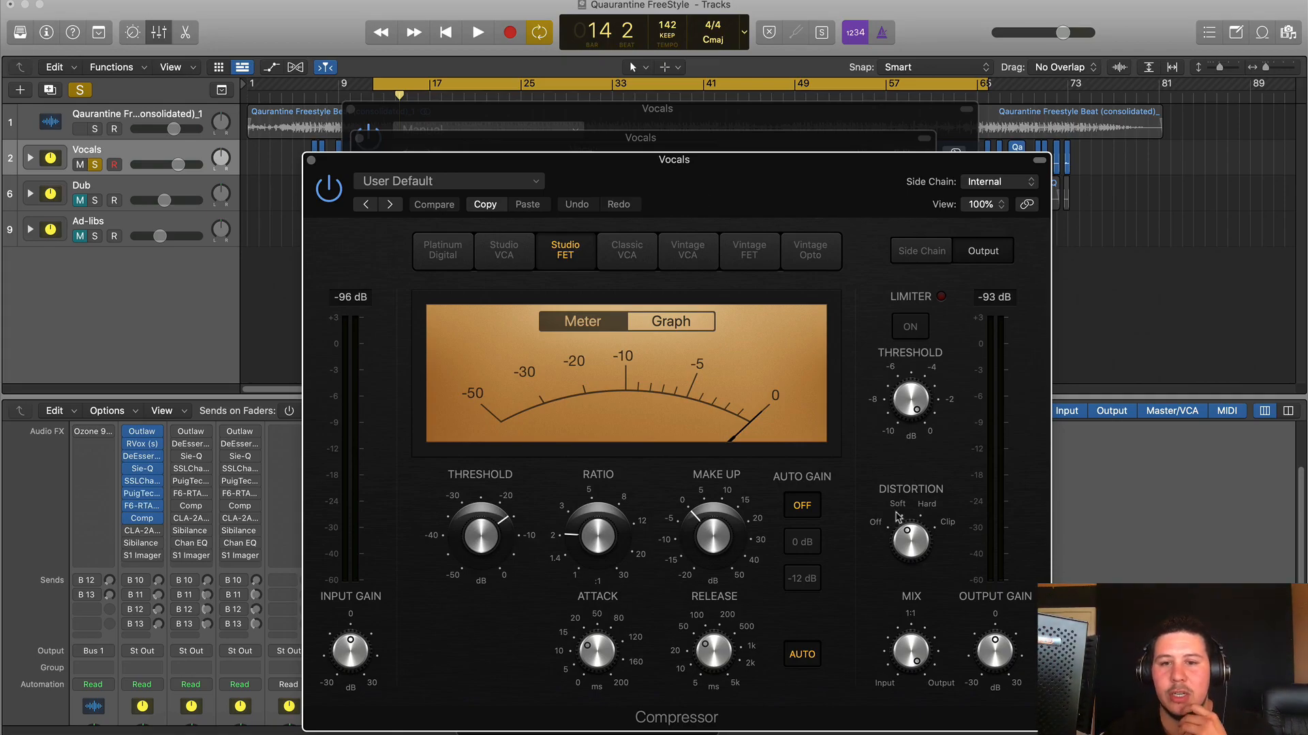
pyautogui.press('space')
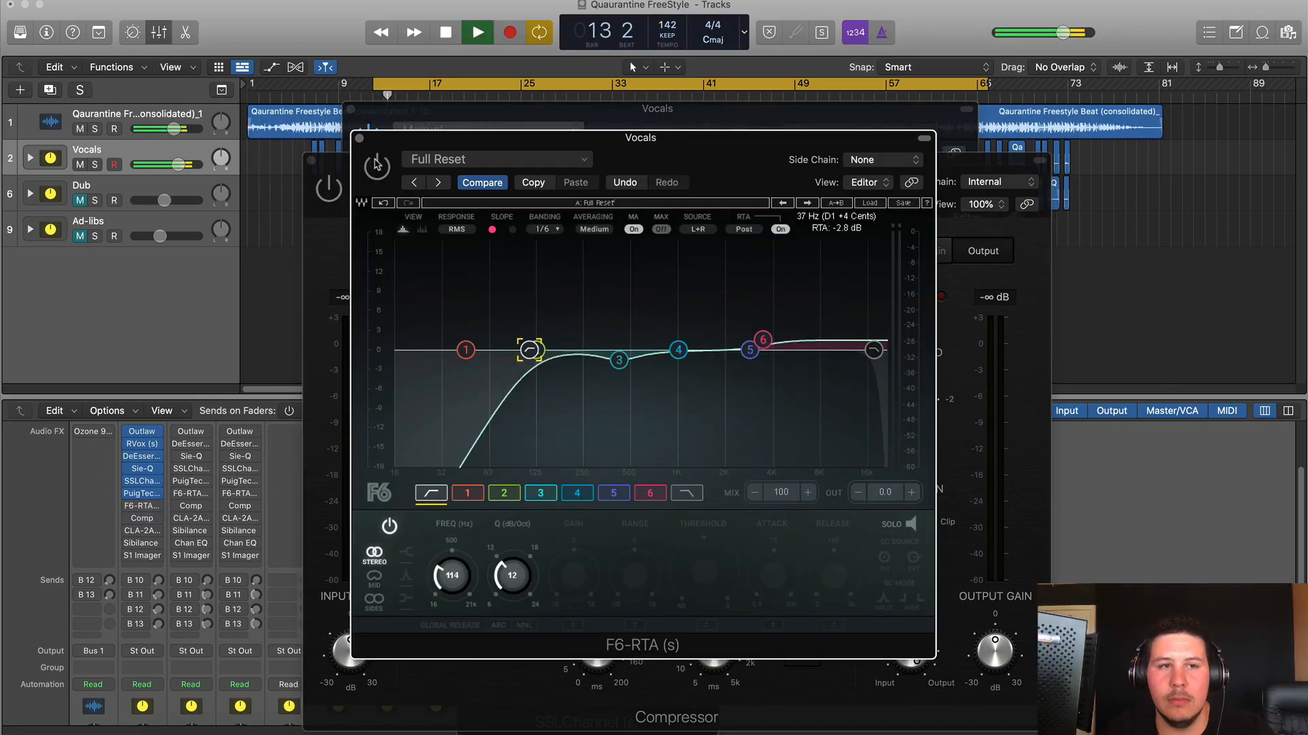
# - Turn the Vocals F6-RTA back on, close the compressor, stop playback, and open CLA-2A
pyautogui.click(377, 165)
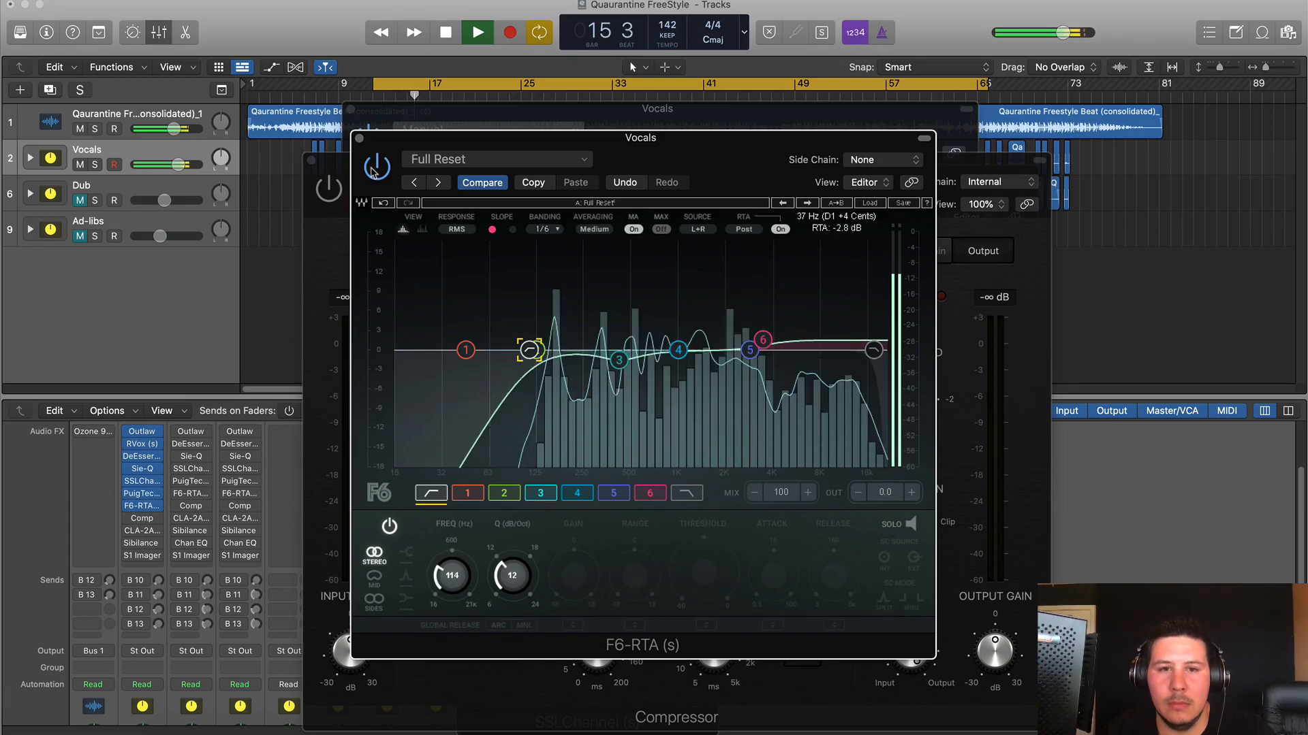
pyautogui.click(348, 183)
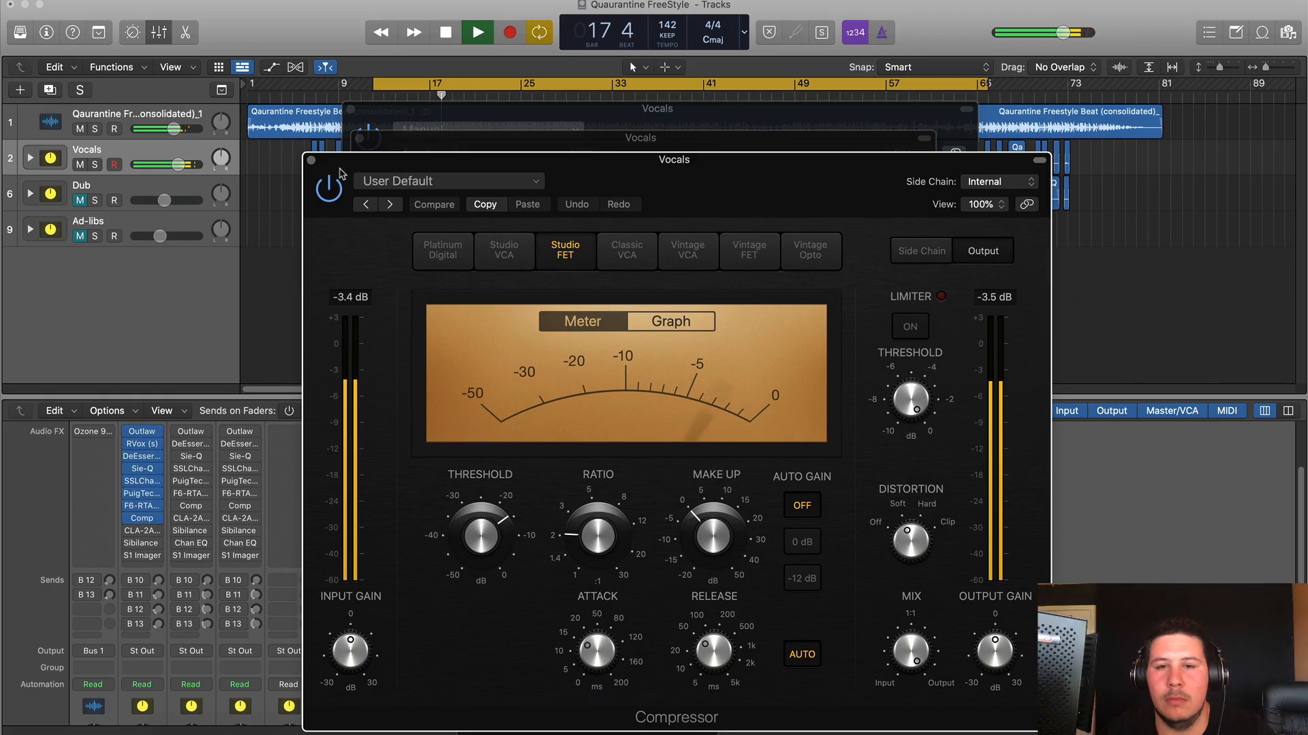
pyautogui.click(312, 161)
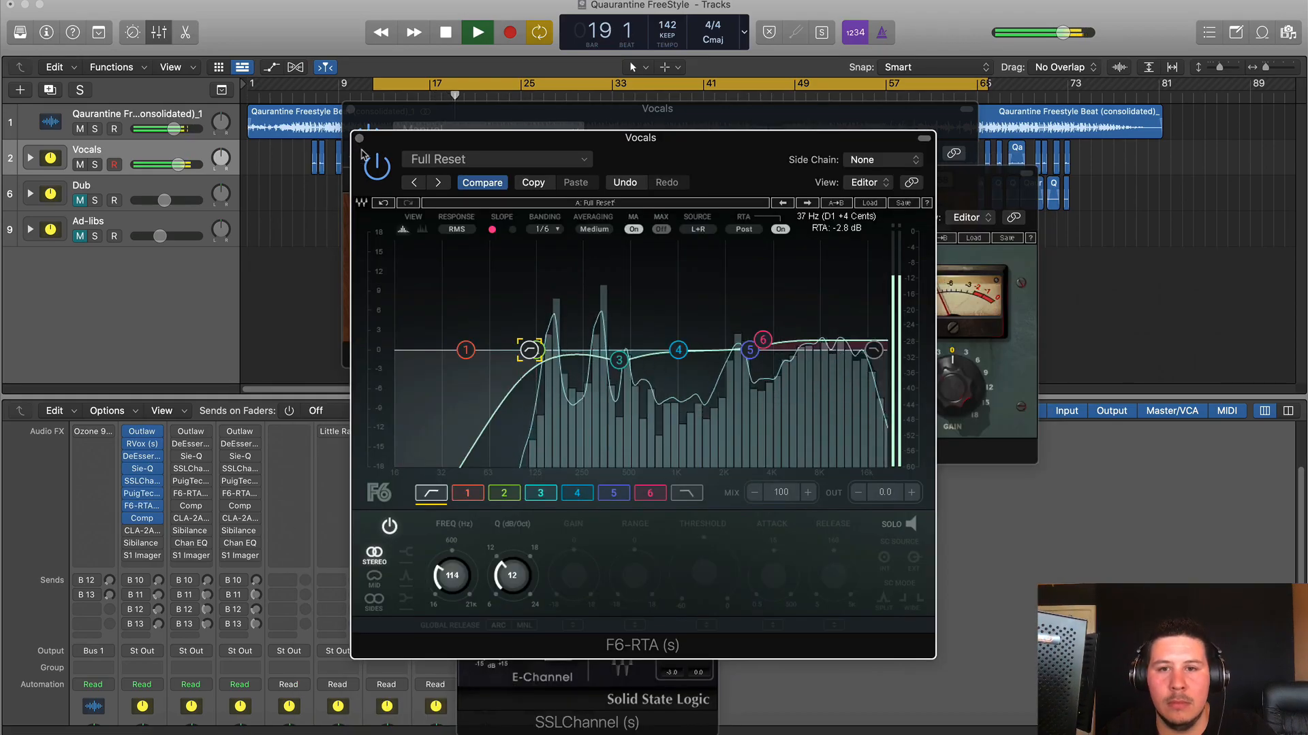
pyautogui.moveTo(372, 151); pyautogui.dragTo(421, 119)
pyautogui.press('space')
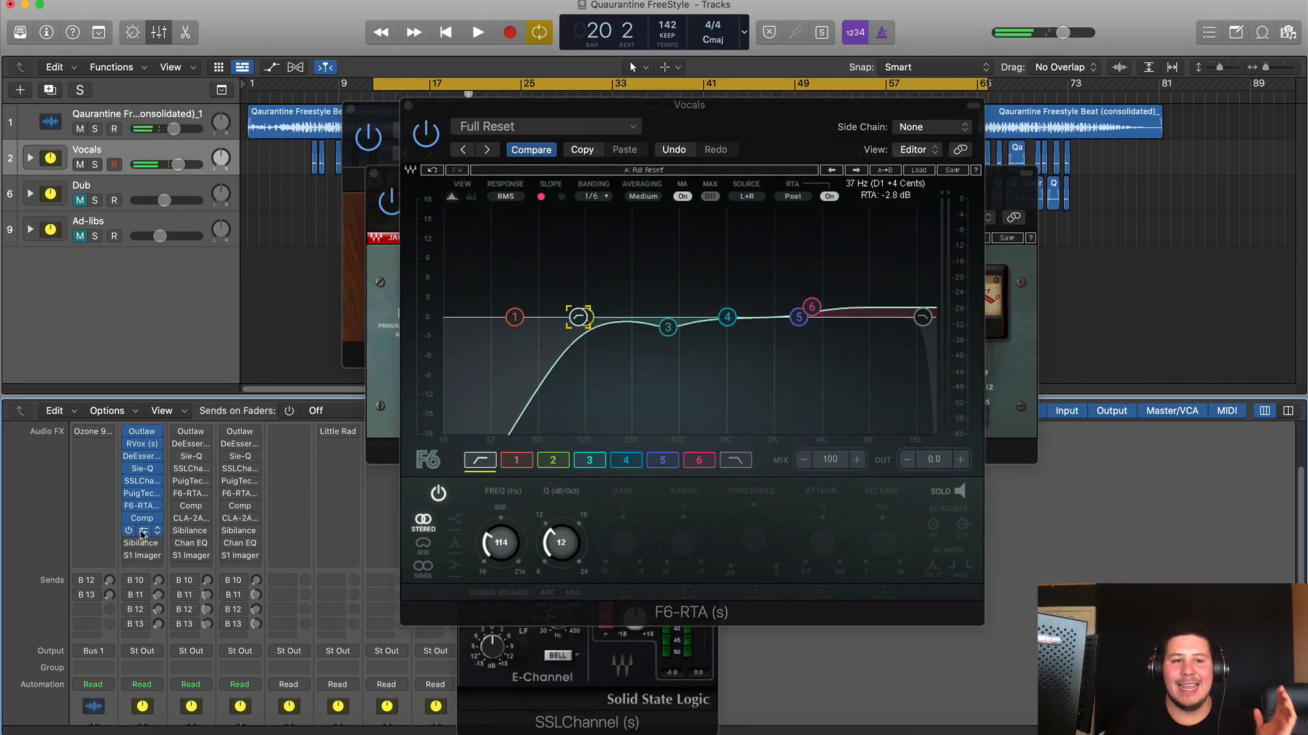
pyautogui.click(142, 533)
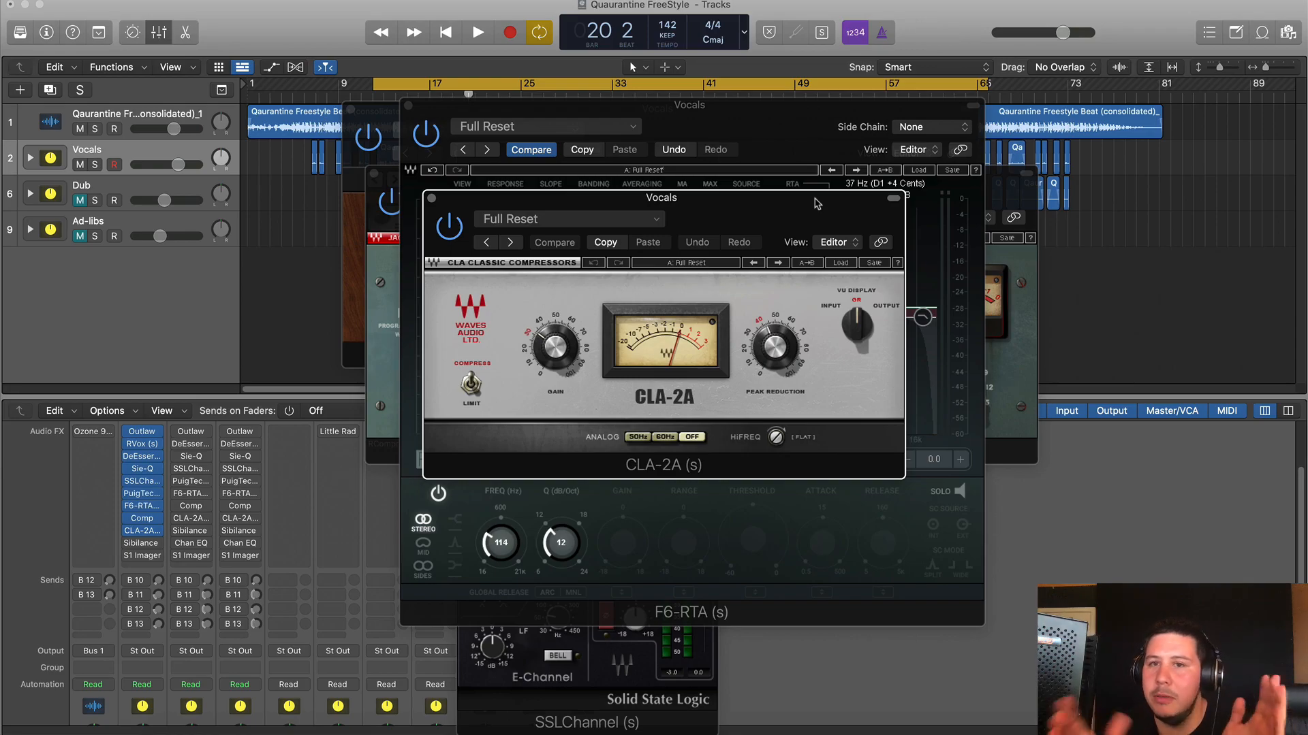
pyautogui.moveTo(747, 217); pyautogui.dragTo(746, 216)
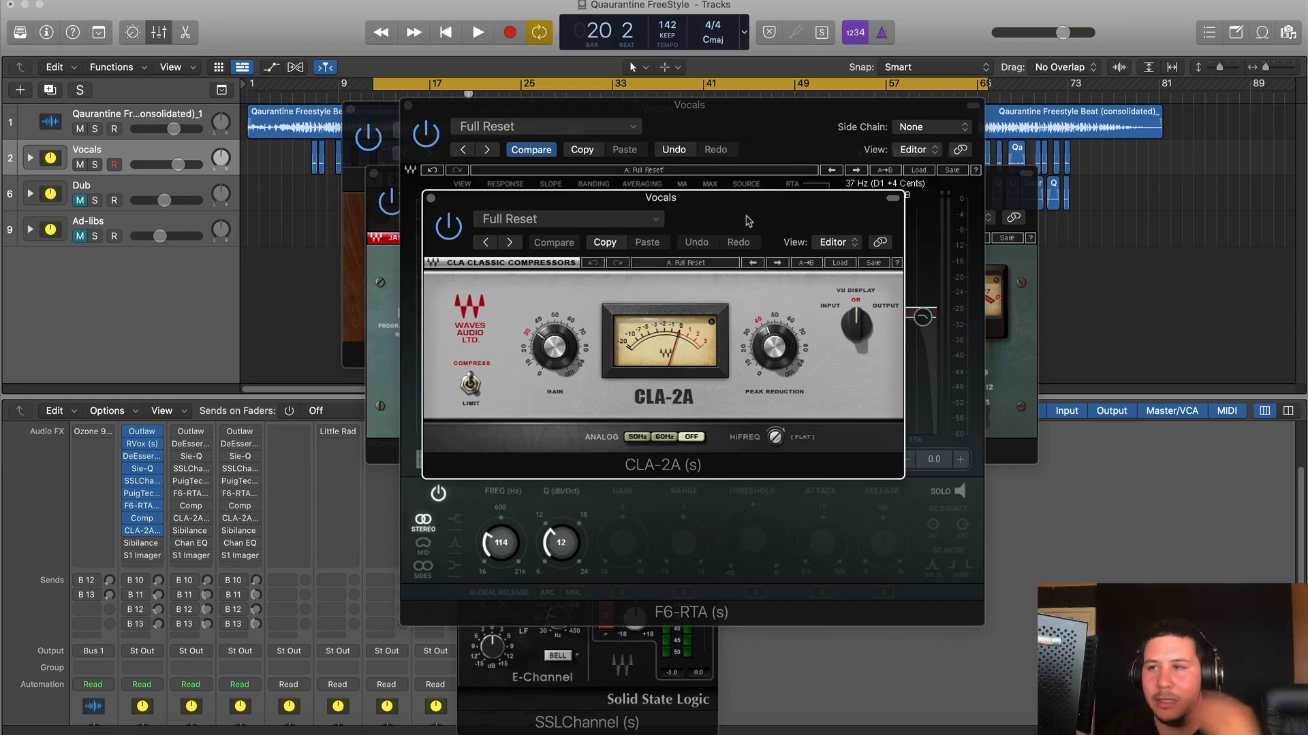
pyautogui.press('space')
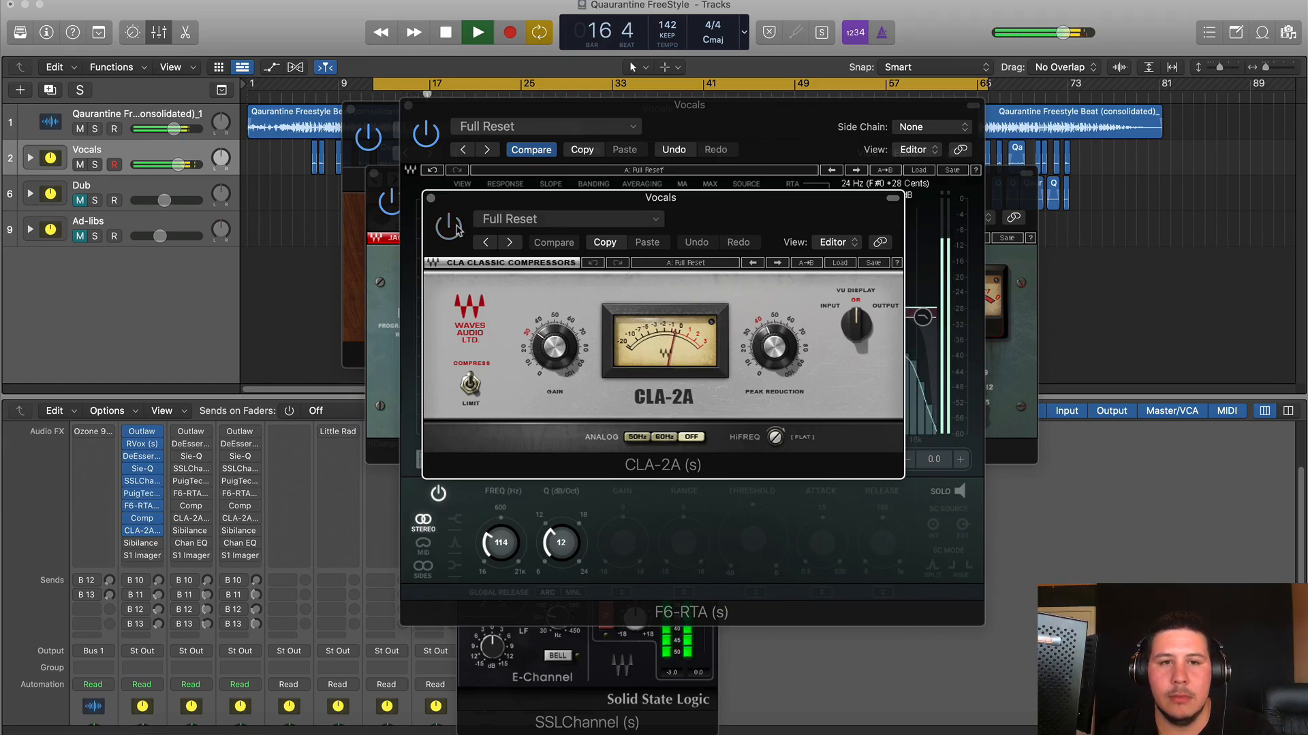
pyautogui.press('space')
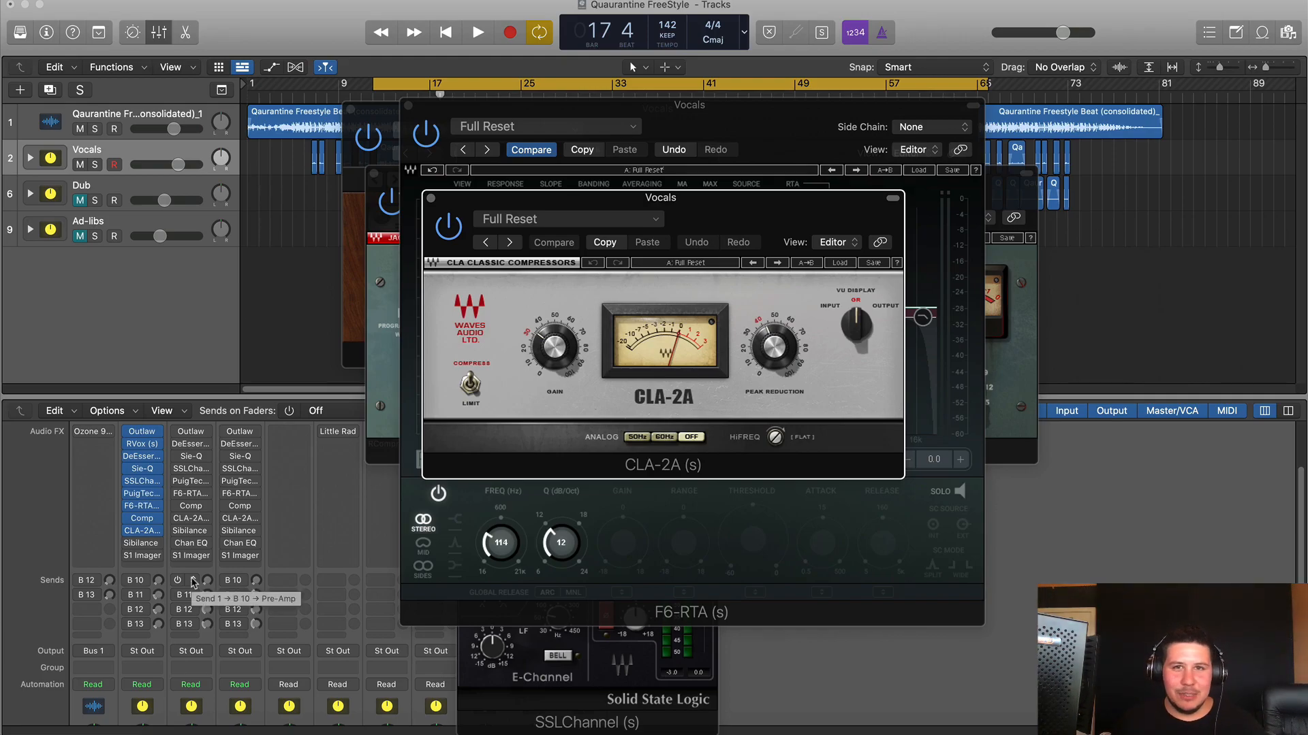
# - Enable and open the Vocals Sibilance de-esser, then open the S1 Stereo Imager window
pyautogui.click(130, 545)
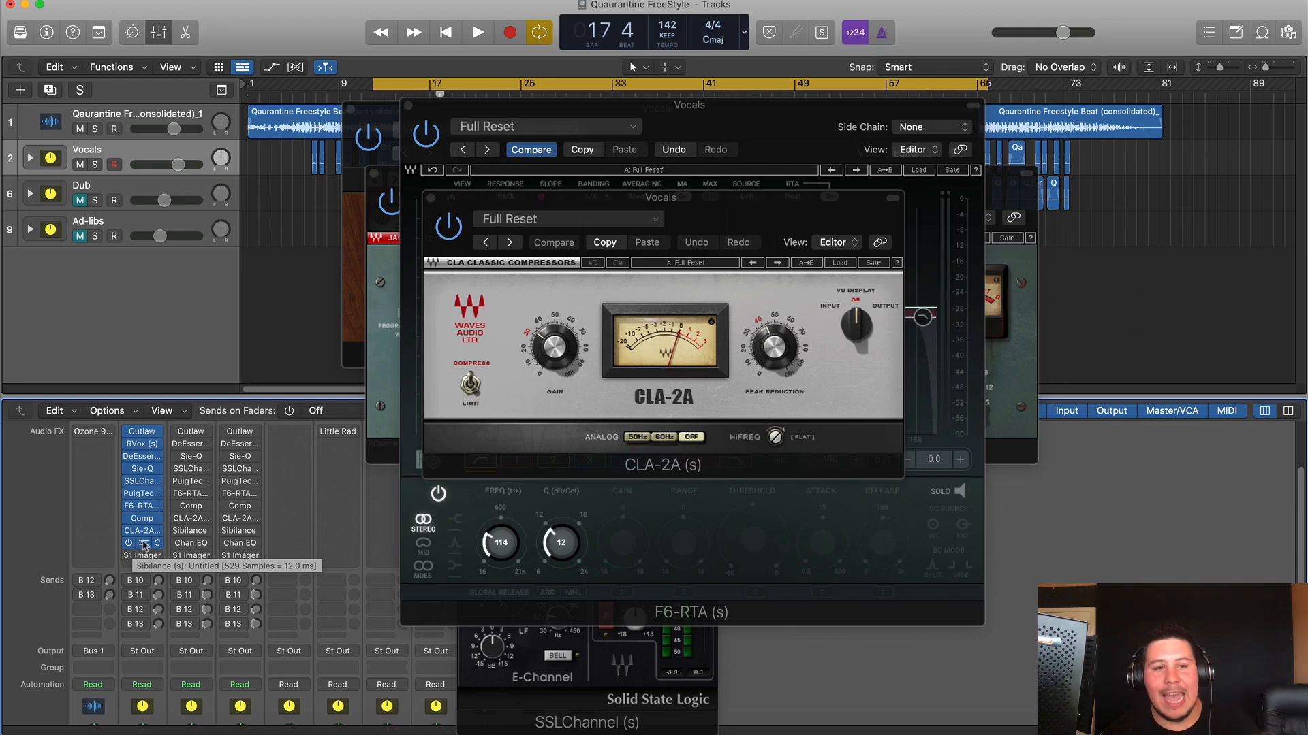
pyautogui.click(144, 544)
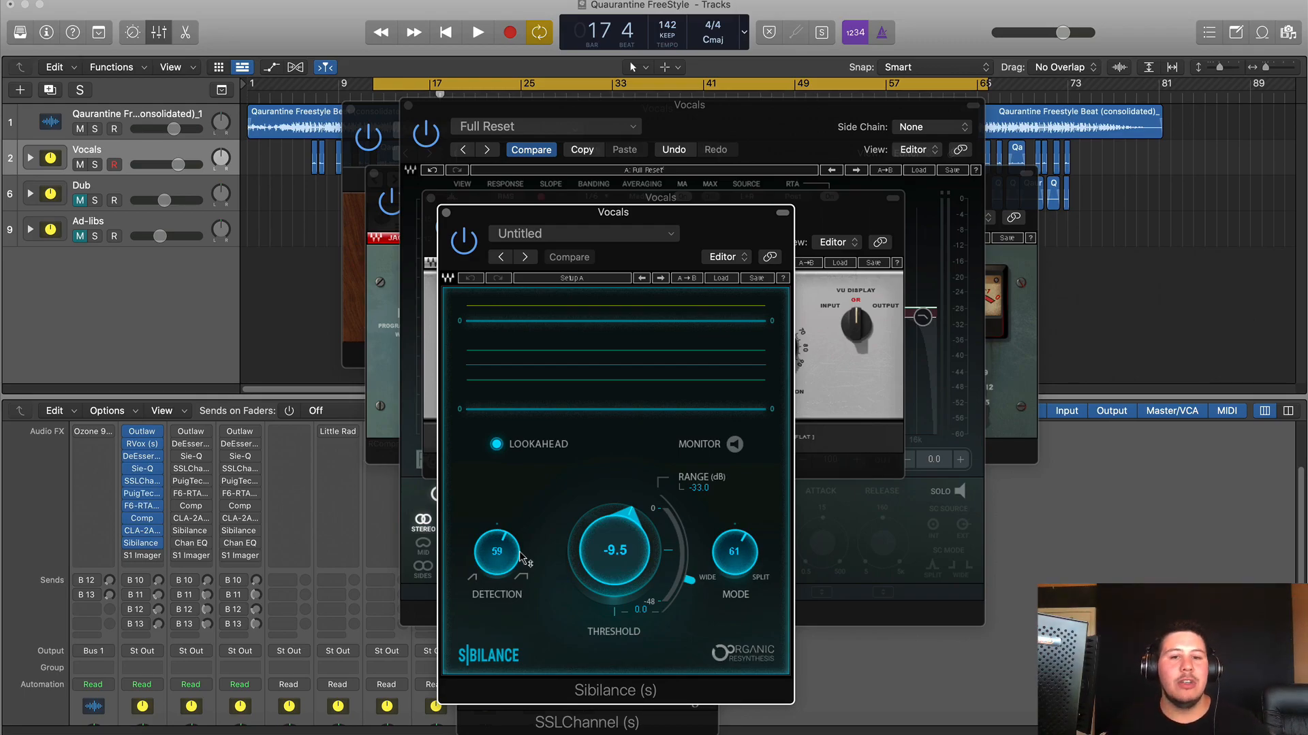
pyautogui.click(144, 557)
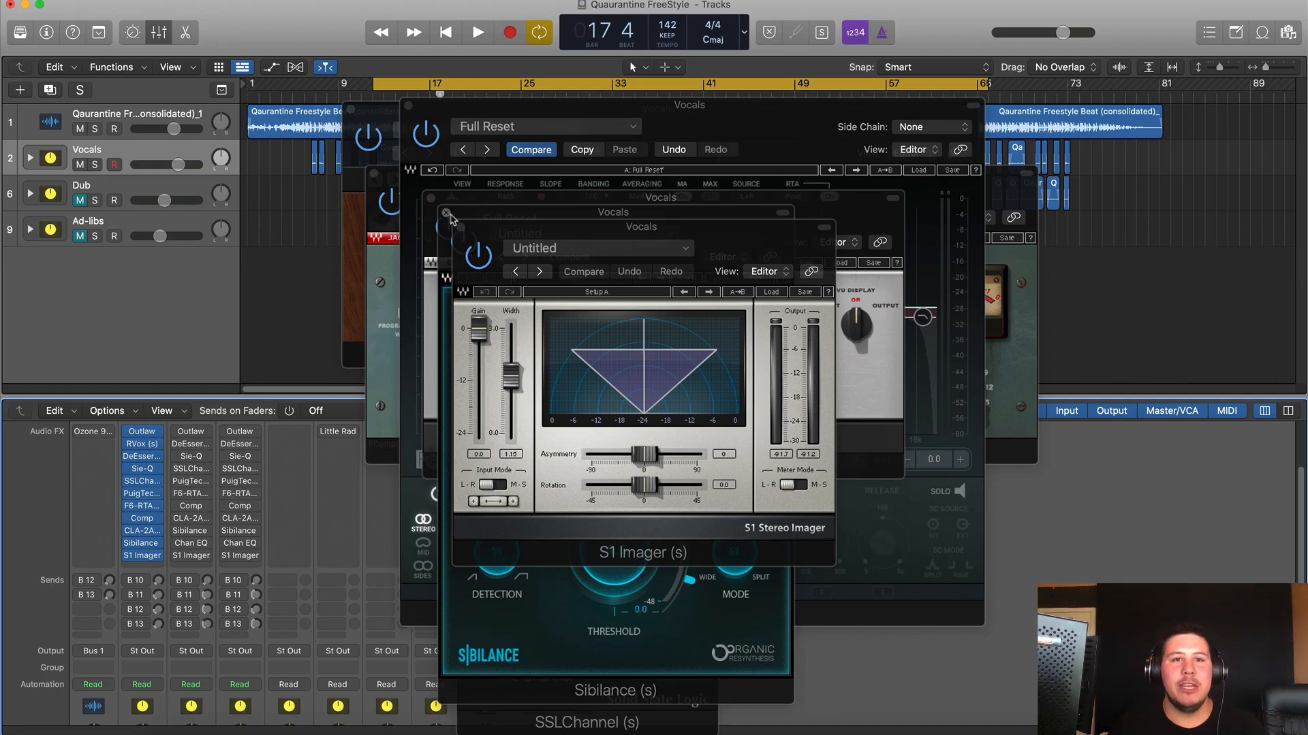
# - Close the S1 Imager, Sibilance, CLA-2A and other windows, then insert Little Rad below S1 Imager
pyautogui.click(460, 229)
pyautogui.click(446, 213)
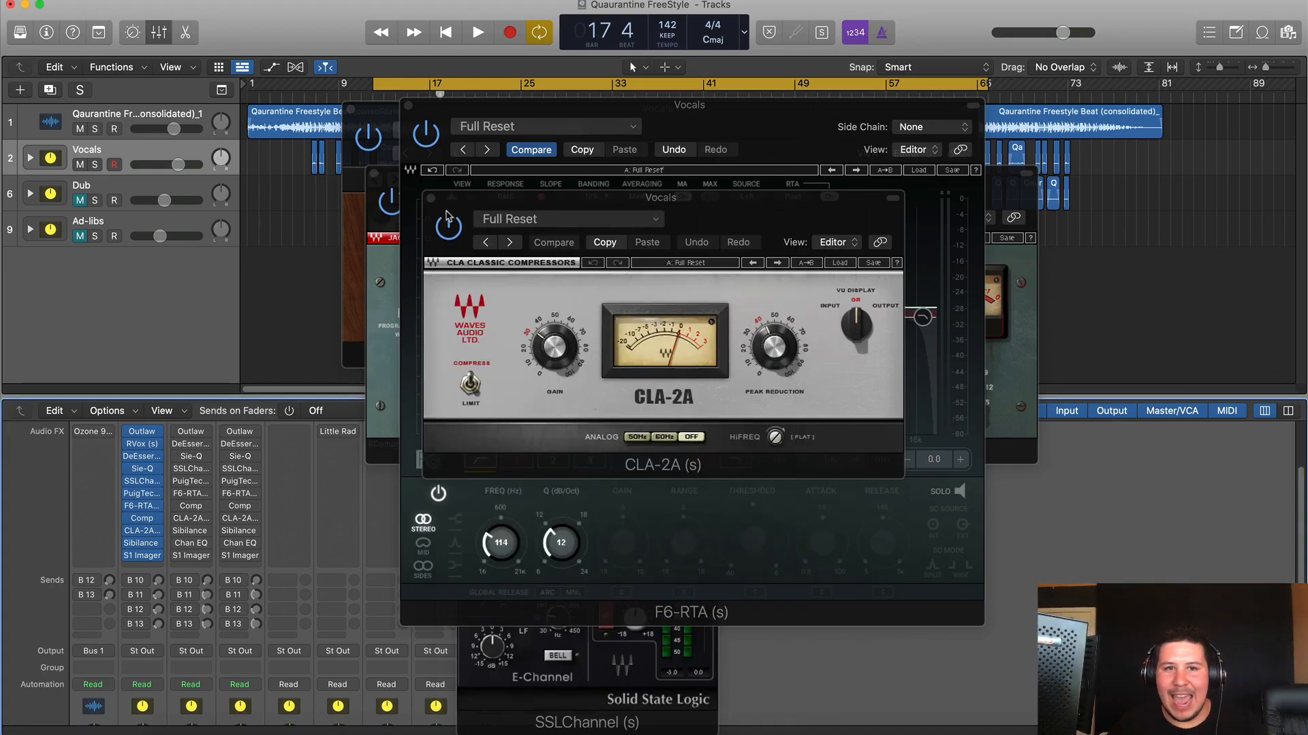
pyautogui.click(431, 198)
pyautogui.keyDown('alt'); pyautogui.click(408, 106); pyautogui.keyUp('alt')
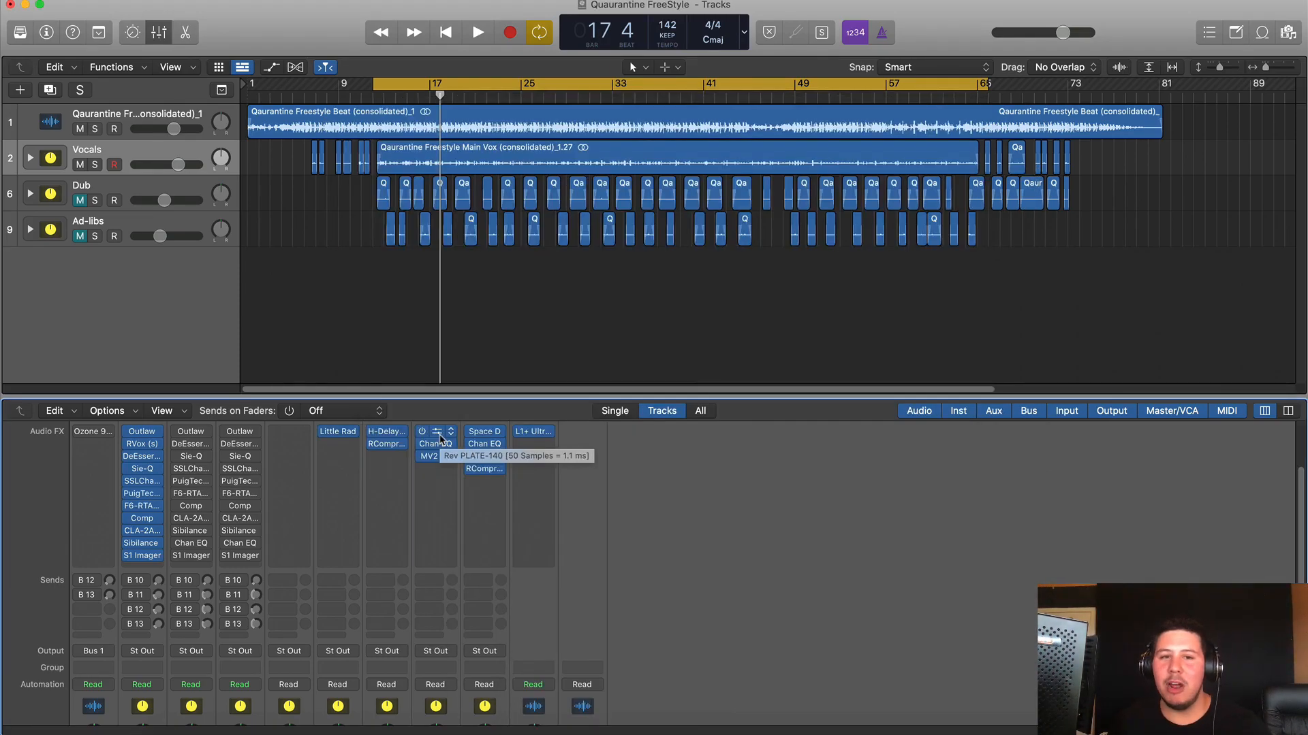
pyautogui.moveTo(338, 431); pyautogui.dragTo(142, 559)
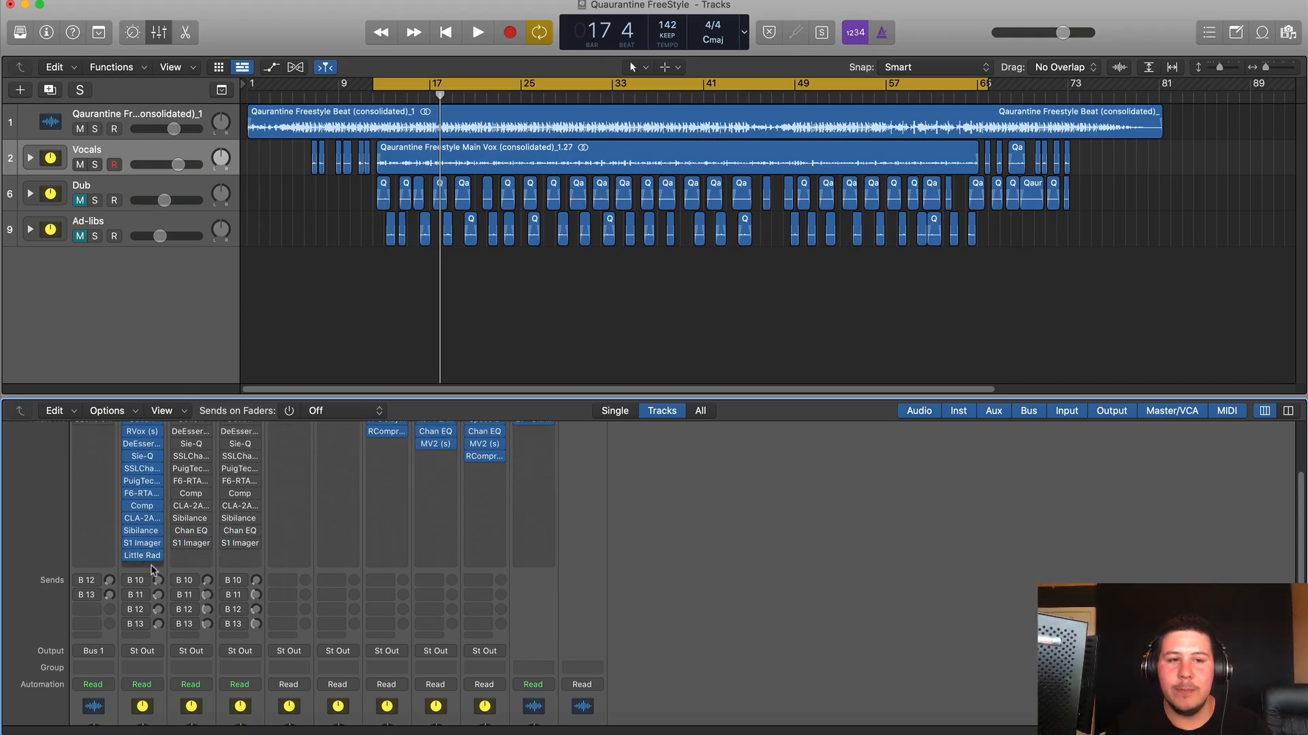
# - Open Little Radiator on Vocals and Pre-Amp, raise the B 10 send, and A/B it during playback
pyautogui.click(141, 556)
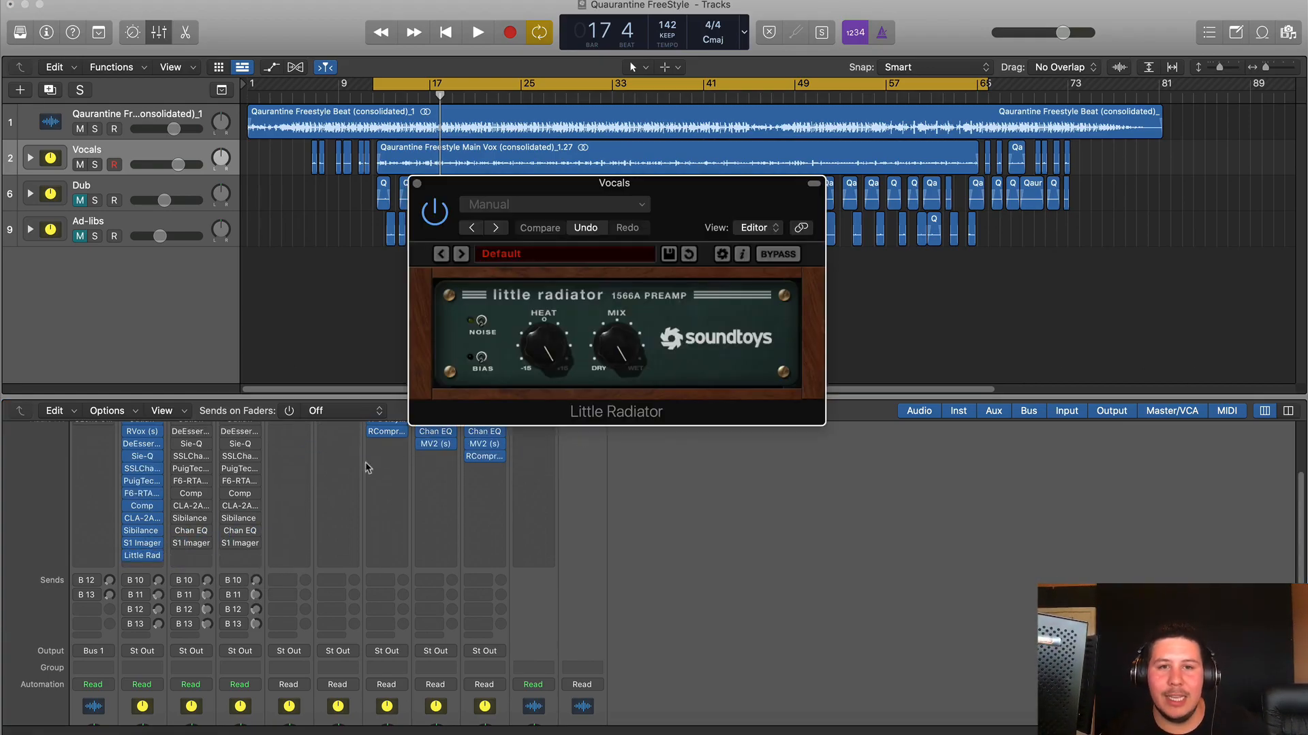
pyautogui.moveTo(556, 326); pyautogui.dragTo(553, 319)
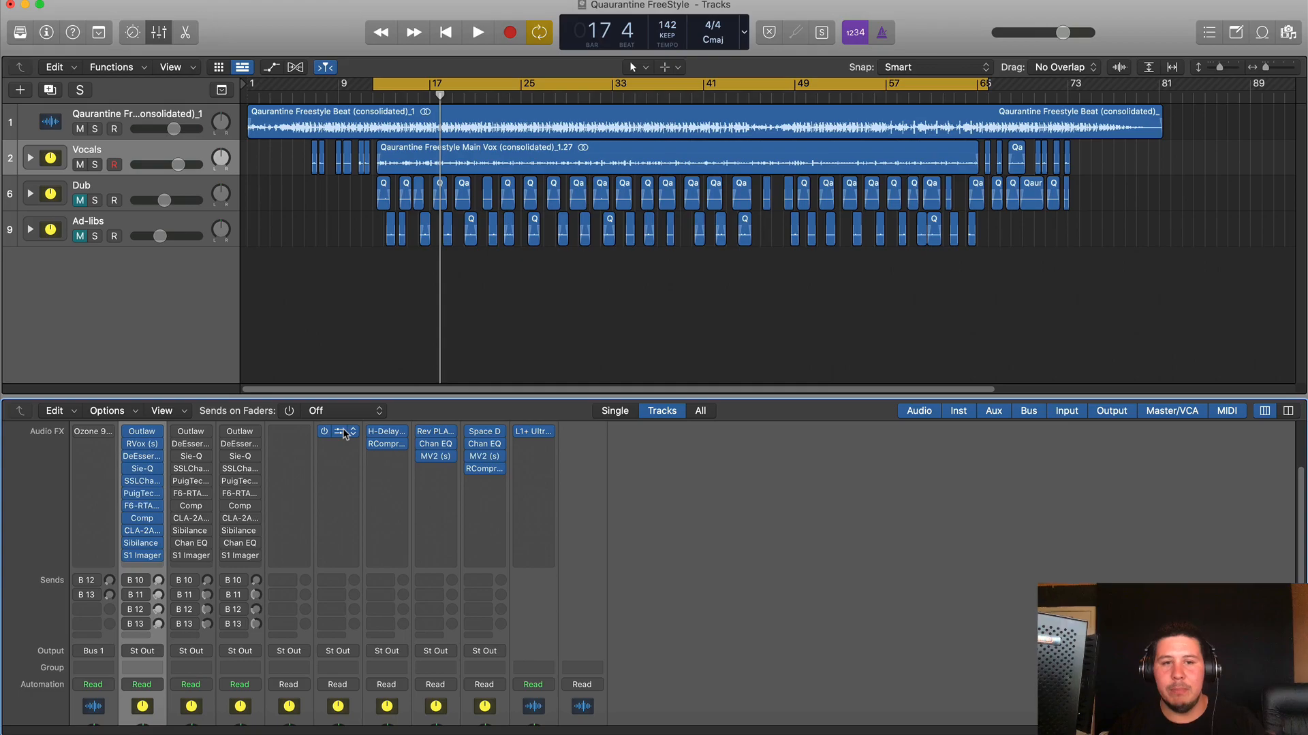
pyautogui.click(340, 432)
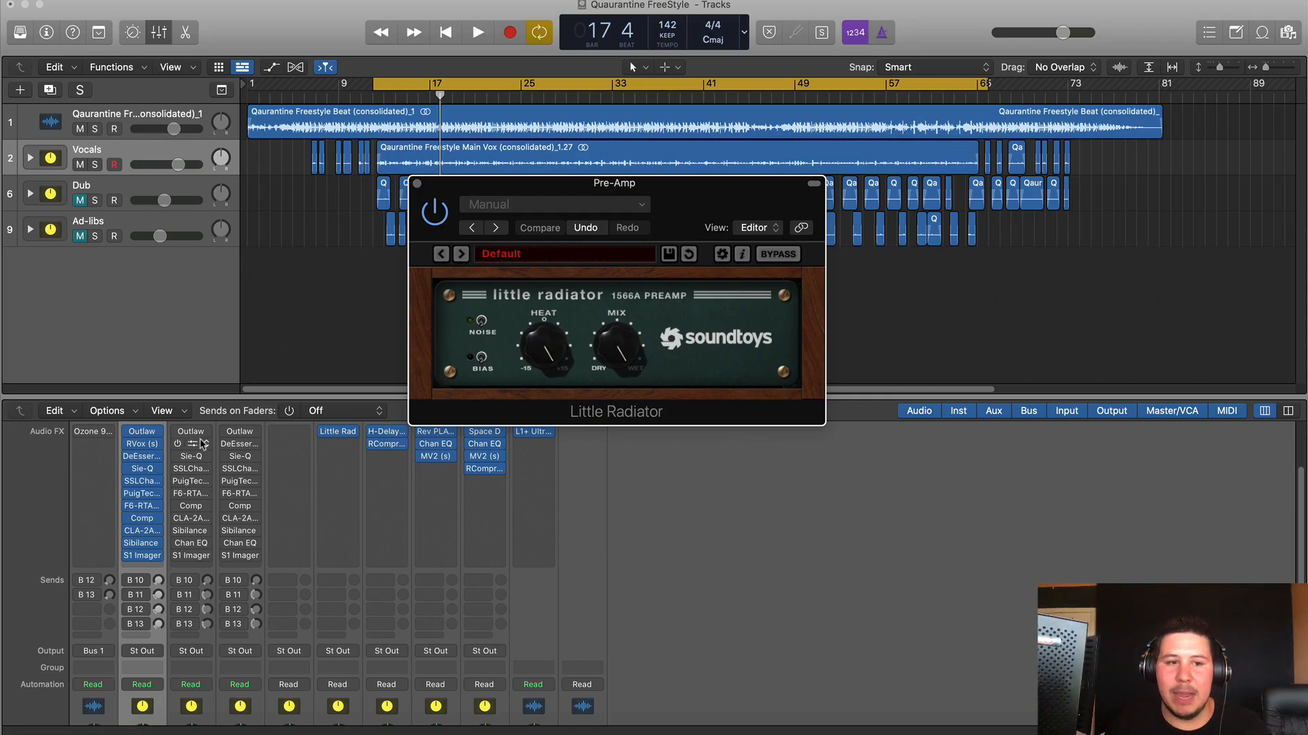
pyautogui.press('space')
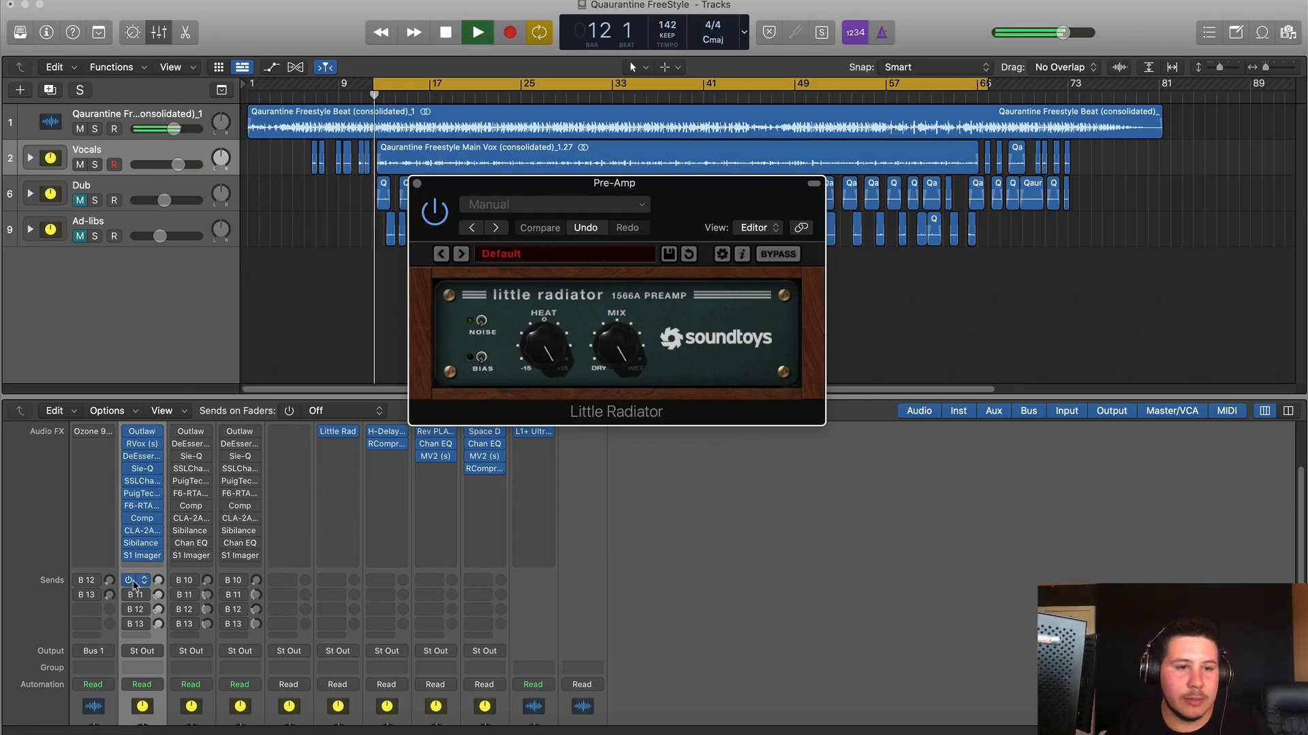
pyautogui.moveTo(158, 581)
pyautogui.mouseDown()
pyautogui.moveTo(164, 560)
pyautogui.moveTo(163, 583)
pyautogui.mouseUp()
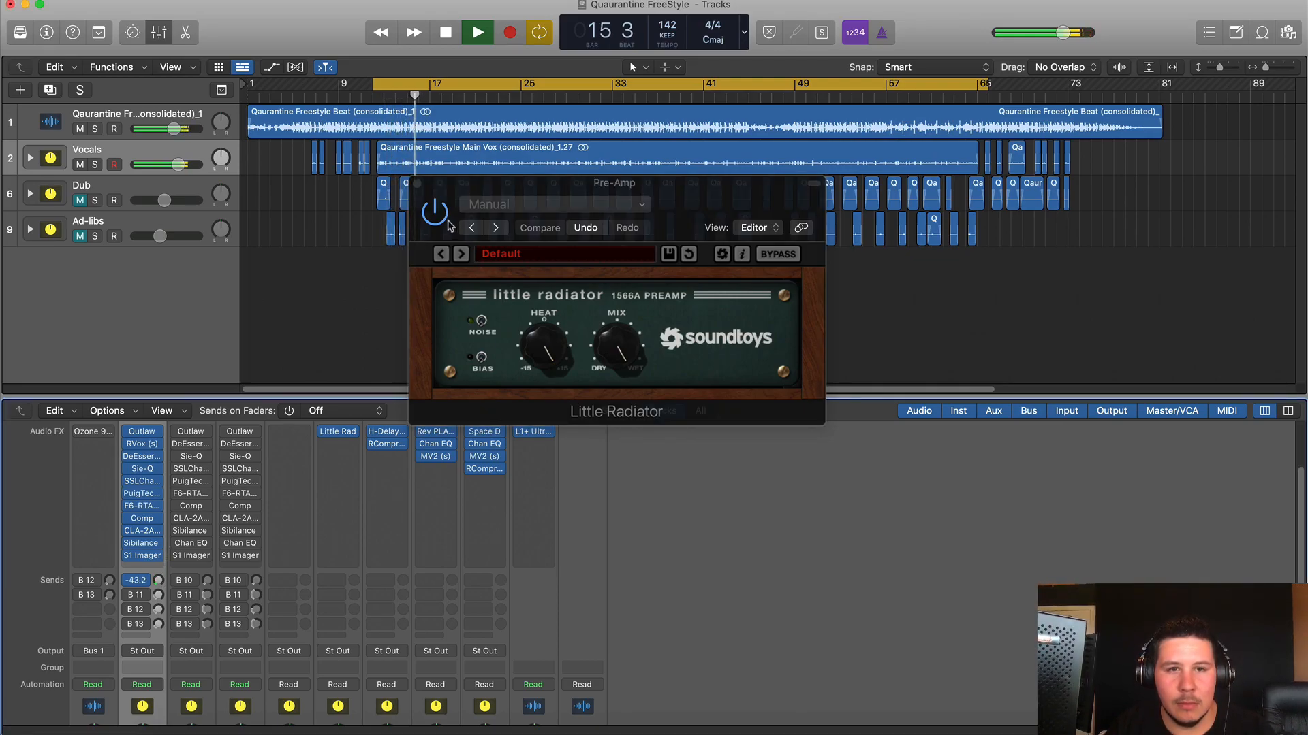
pyautogui.click(437, 213)
pyautogui.click(437, 213)
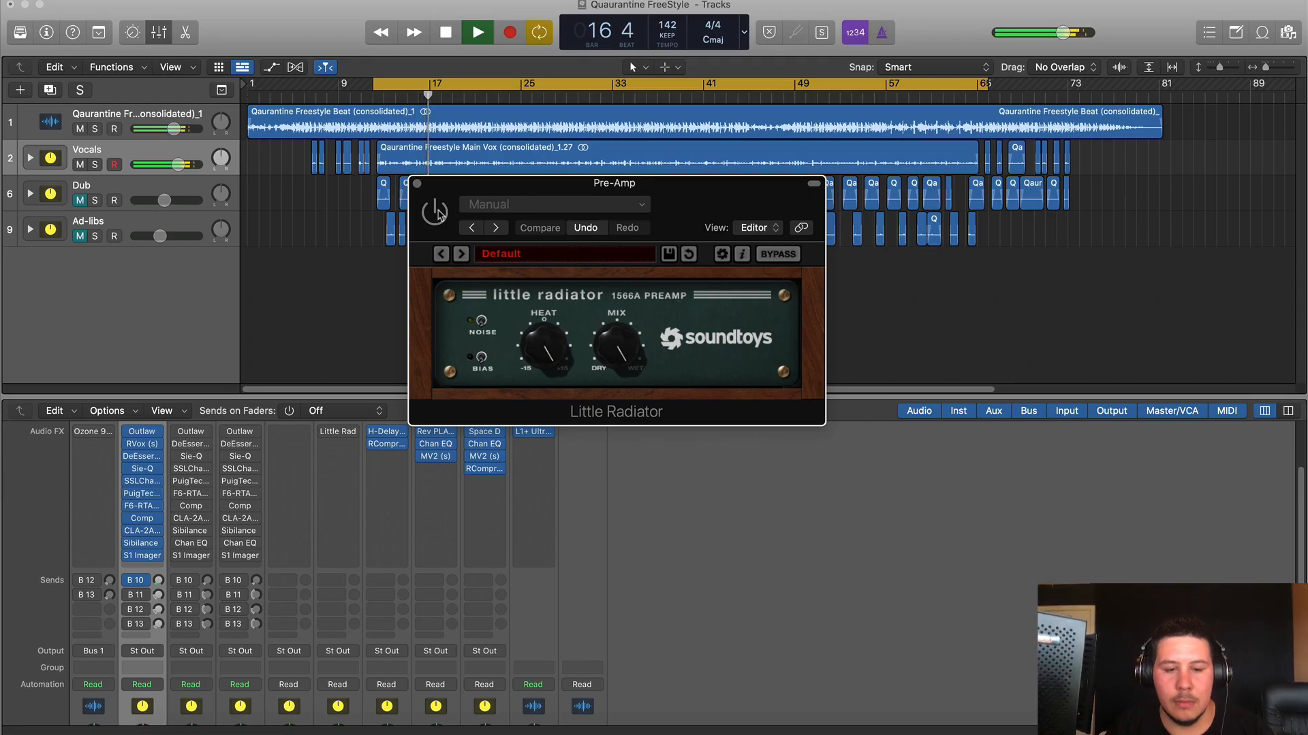
pyautogui.press('space')
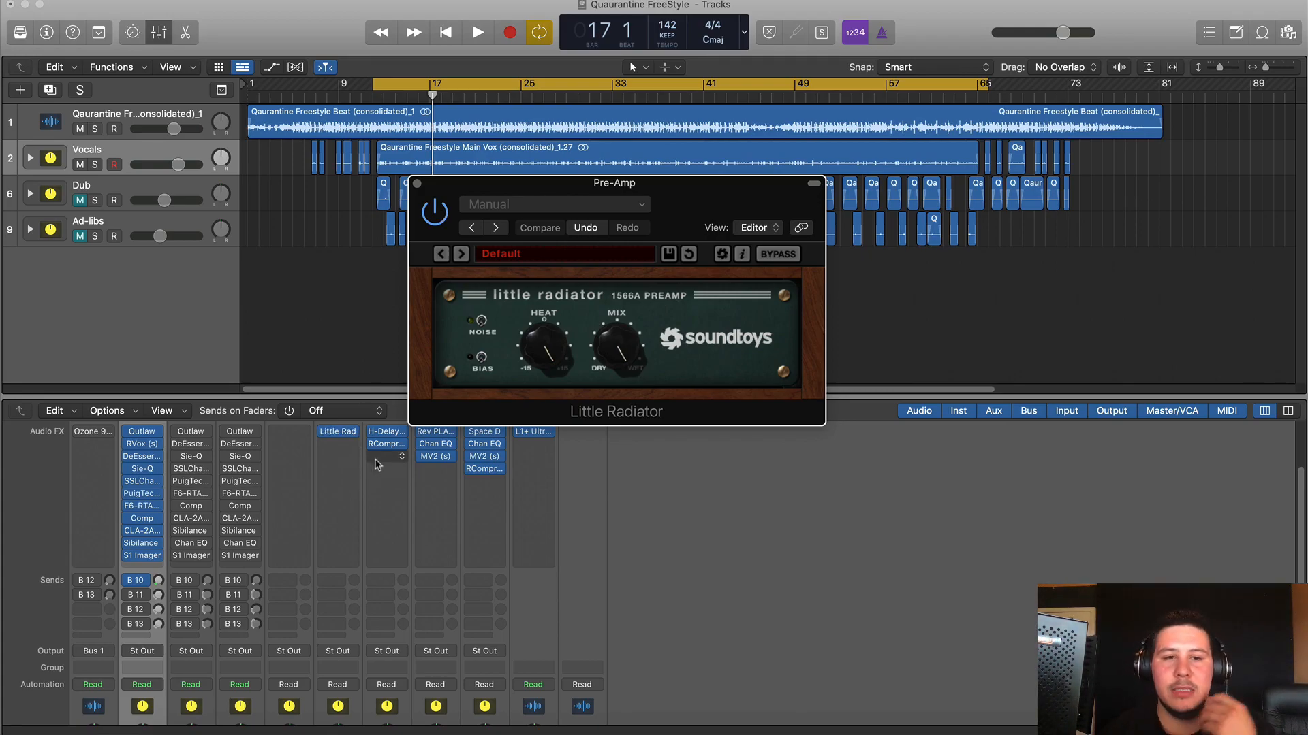
# - Open H-Delay on the delay bus and Rev PLATE-140 on Reverb, then close all plugin windows
pyautogui.click(386, 431)
pyautogui.moveTo(776, 221); pyautogui.dragTo(848, 215)
pyautogui.click(435, 432)
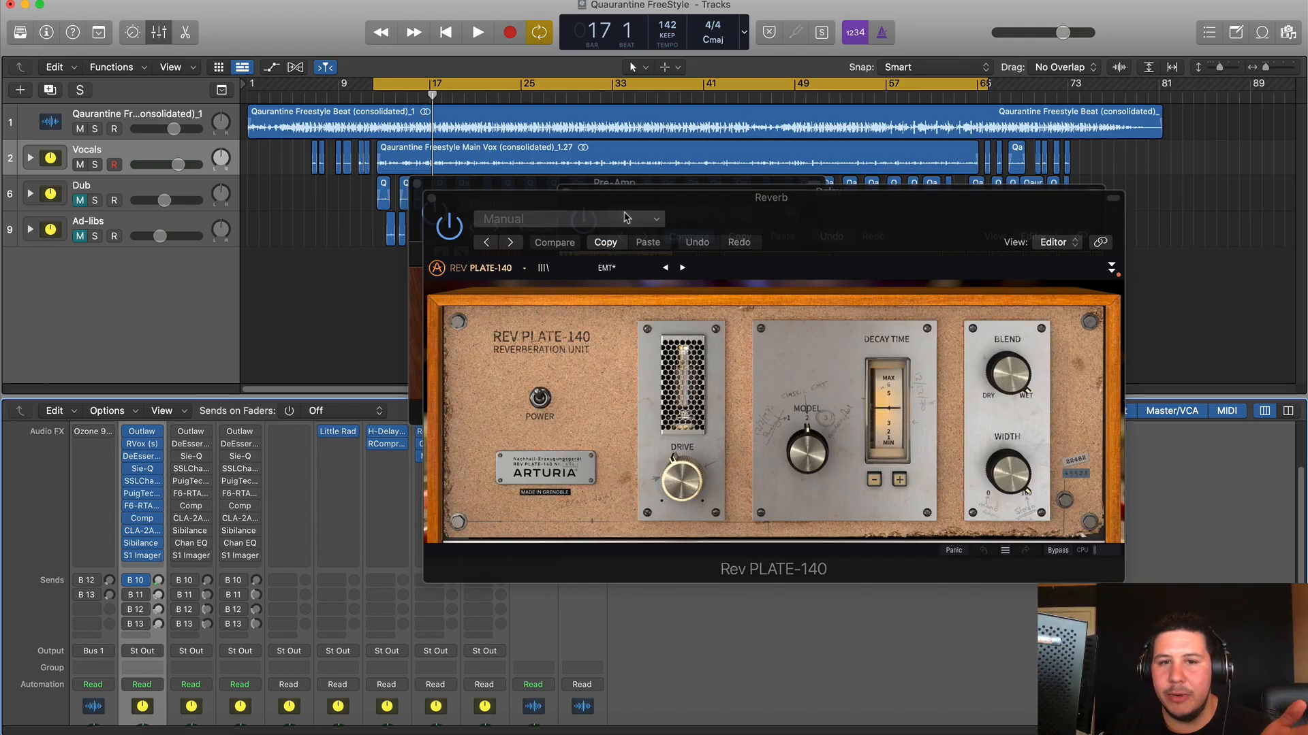
pyautogui.click(432, 198)
pyautogui.click(416, 184)
pyautogui.click(565, 191)
pyautogui.click(574, 342)
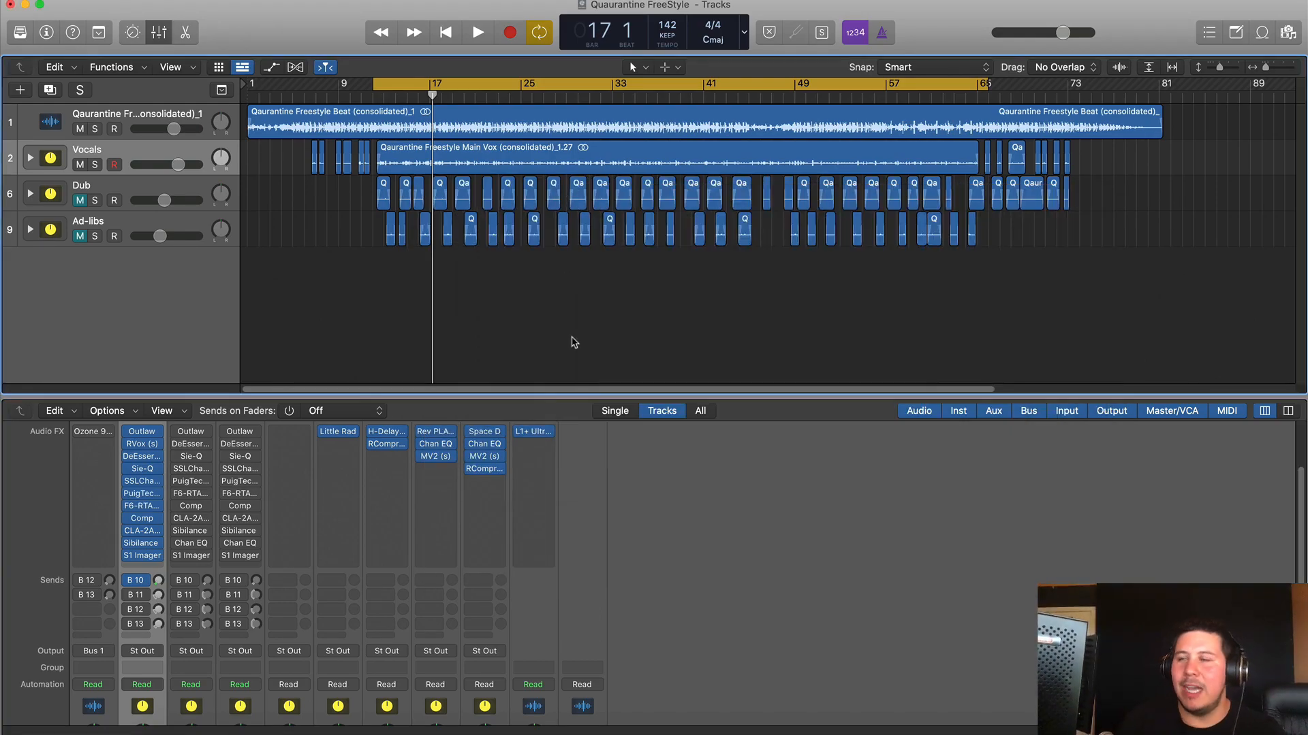